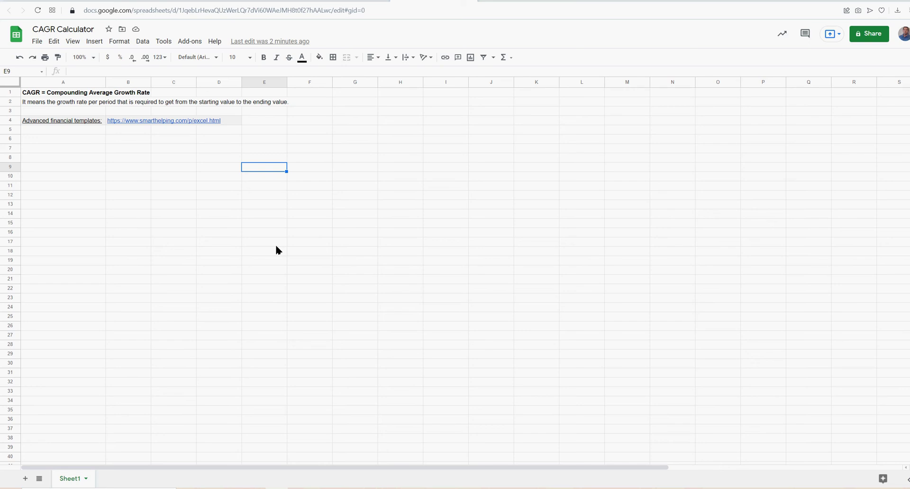
Enter the label Ending Value in cell B7.
click(141, 152)
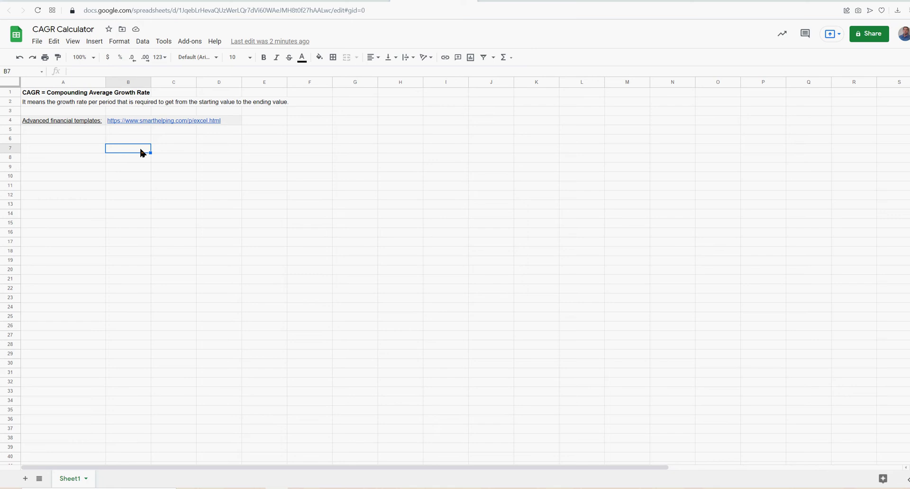
key(Down)
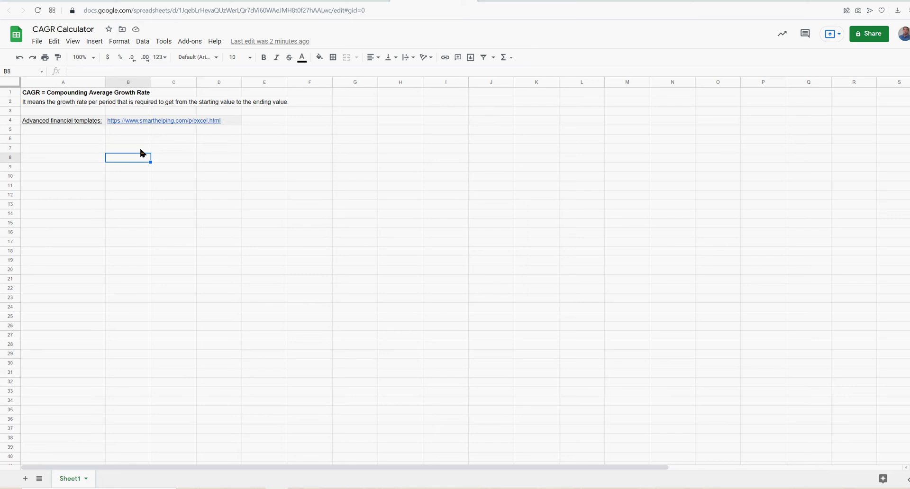
key(Up)
key(Down)
key(Up)
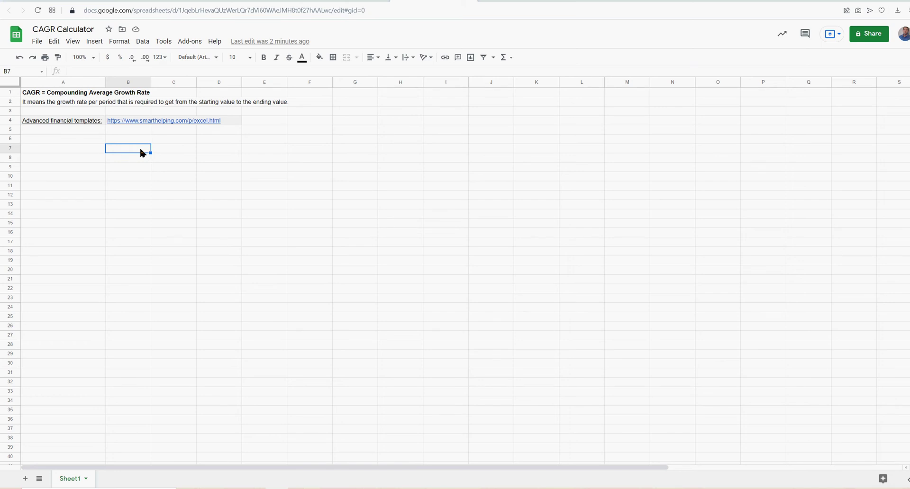
text(Ending Value)
key(Return)
Add the labels Beginning Value in B8 and Periods in B9, and widen column B slightly to fit them.
text(Beginnin g)
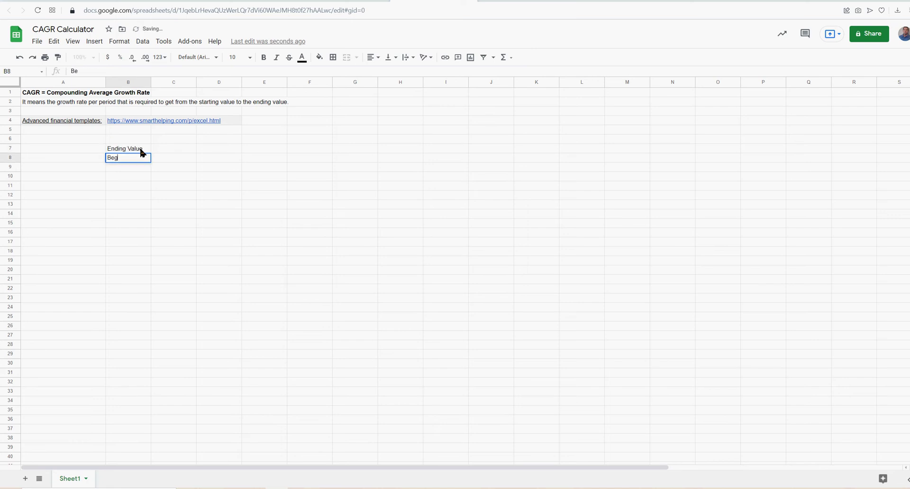
key(BackSpace)
key(BackSpace)
key(BackSpace)
text(ng Value)
key(Return)
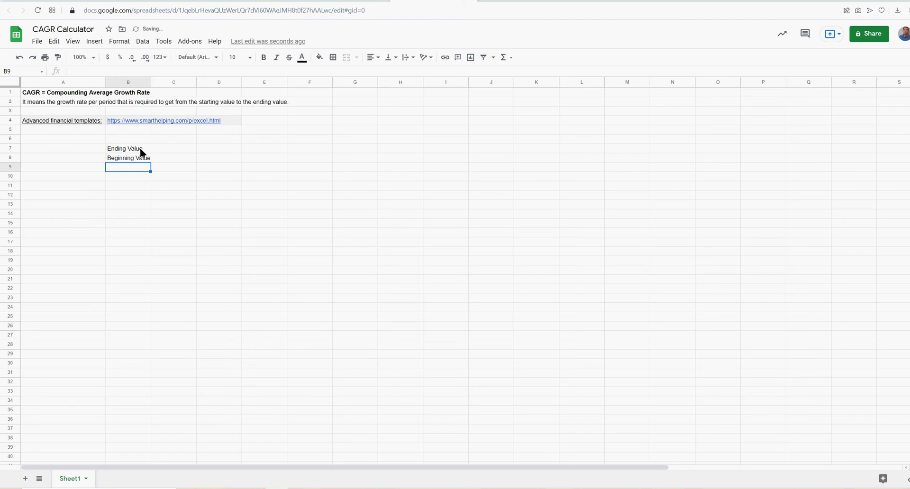
text(Periods)
key(Return)
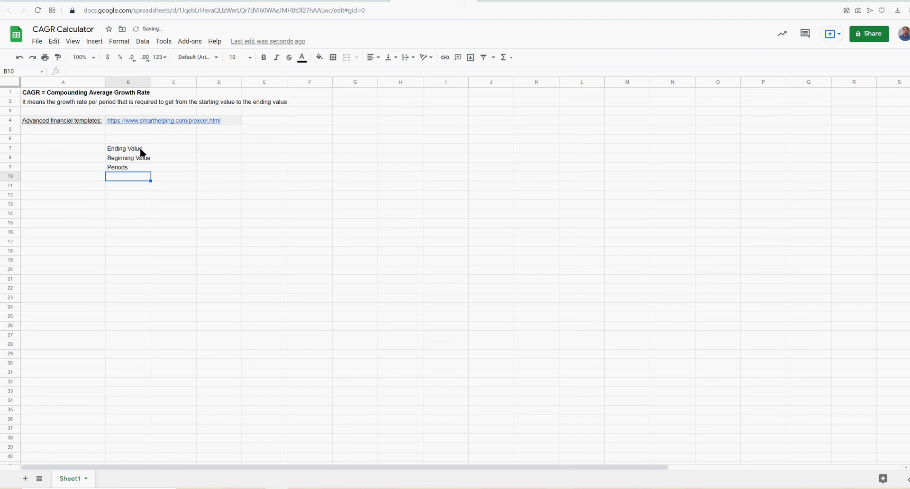
drag(151, 81, 154, 81)
click(267, 153)
click(357, 168)
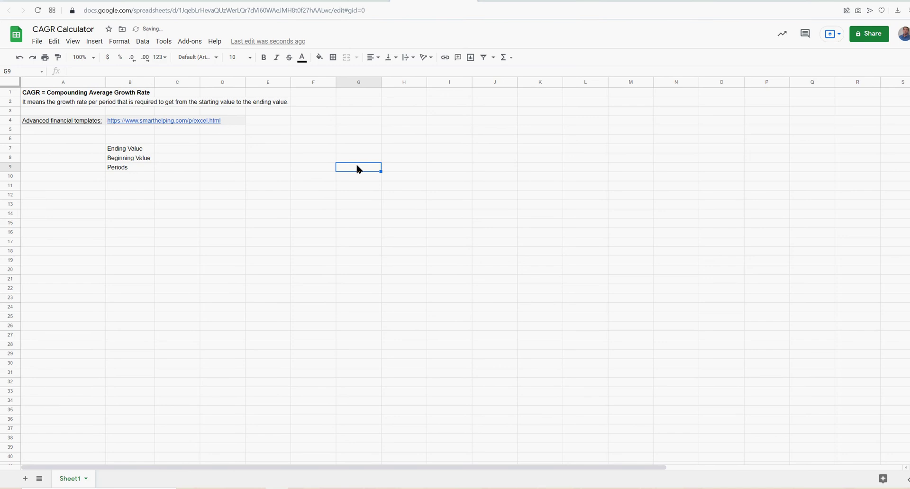
click(306, 151)
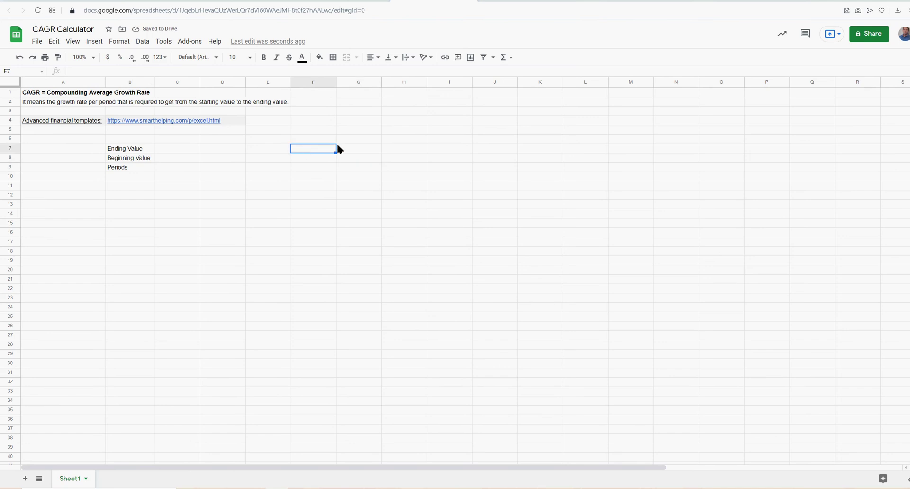
click(626, 175)
drag(313, 148, 612, 148)
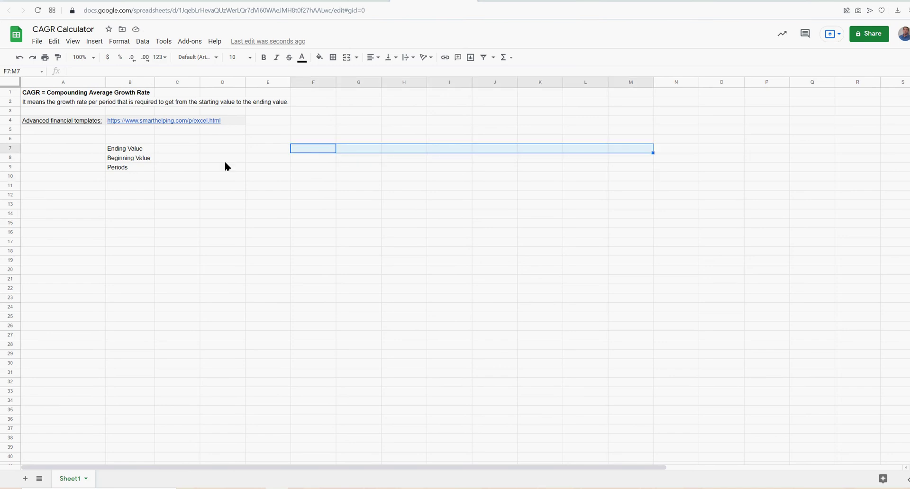
click(136, 169)
click(126, 151)
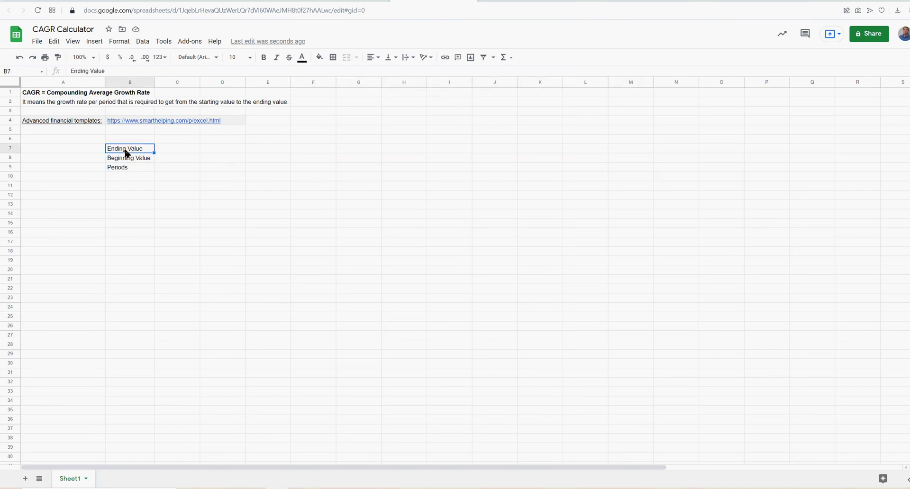
click(128, 161)
Enter 1000 as the ending value in C7 and 50000 as the beginning value in C8.
click(173, 147)
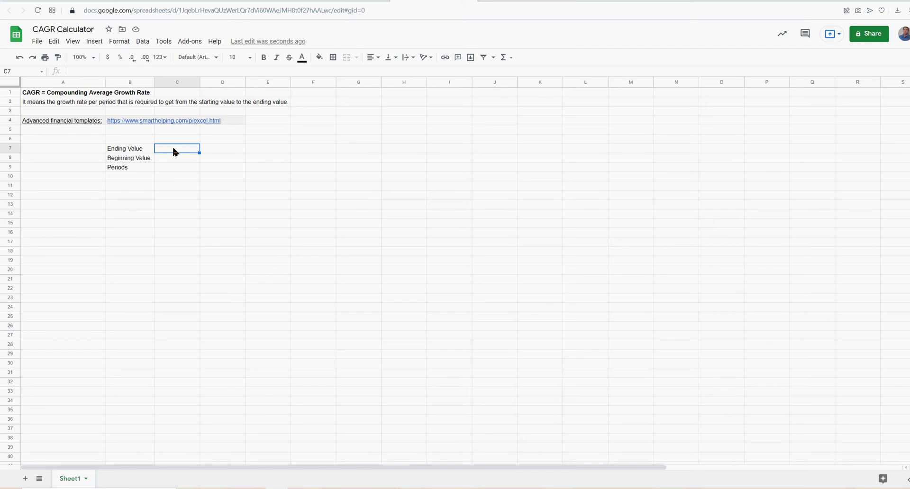
text(1000)
key(Return)
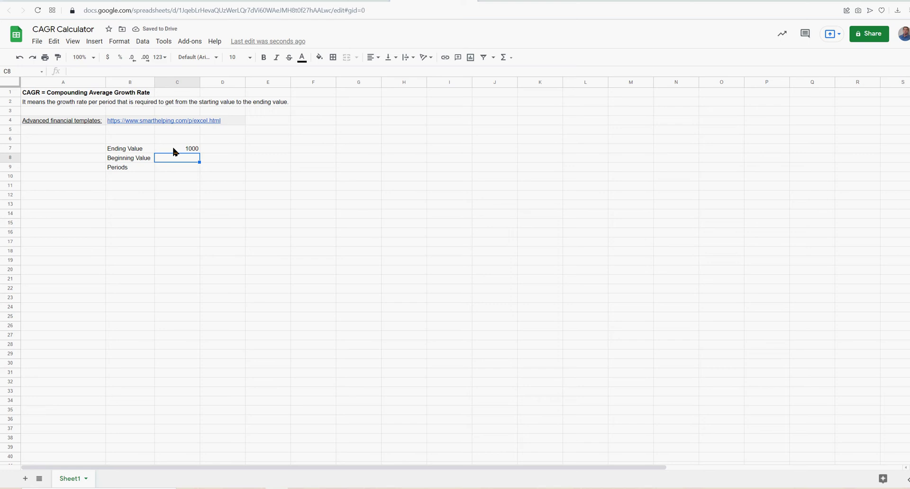
text(35)
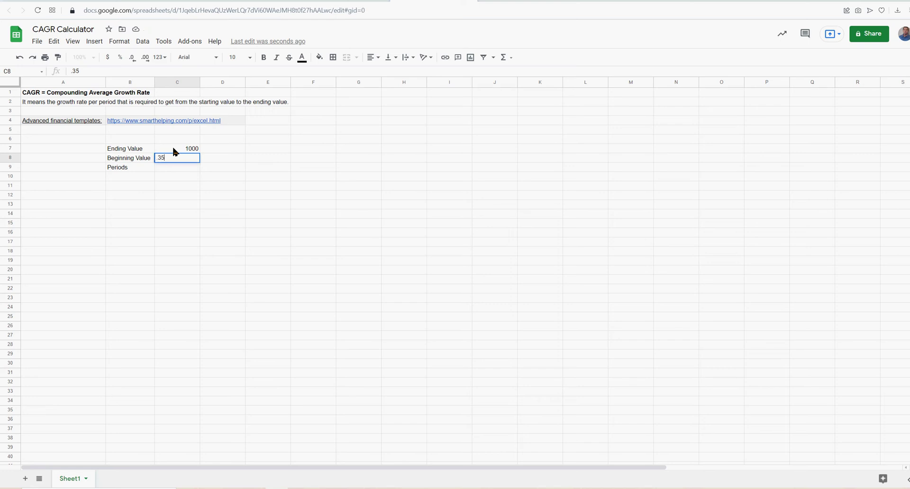
key(BackSpace)
key(BackSpace)
key(BackSpace)
text(50000)
key(Return)
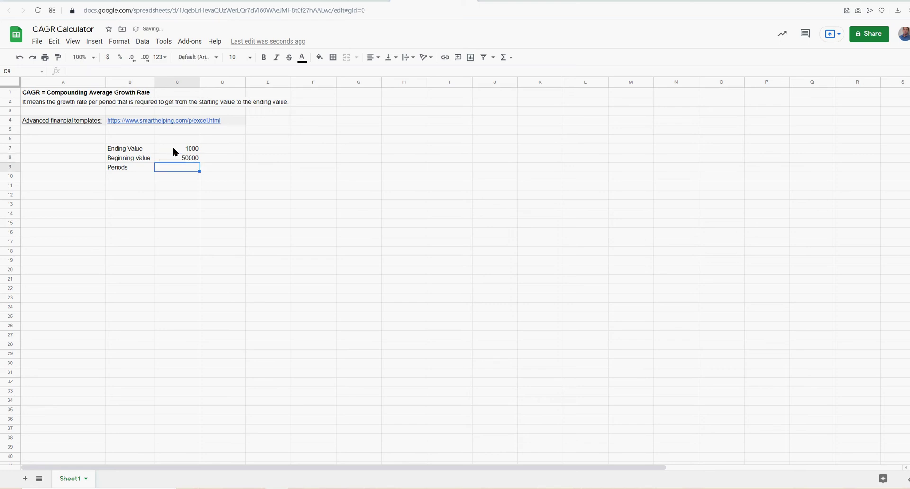
Give the input cells C7:C9 a light yellow fill and blue text.
drag(173, 148, 188, 167)
click(320, 58)
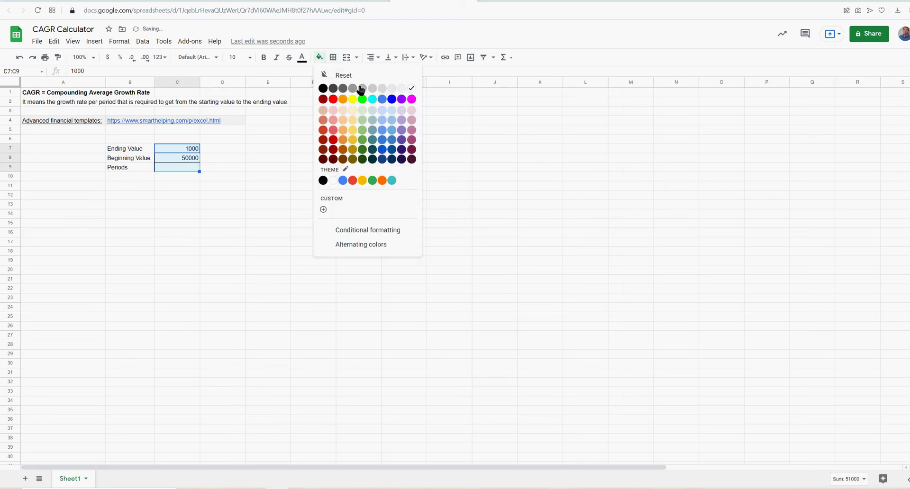
click(353, 110)
click(302, 58)
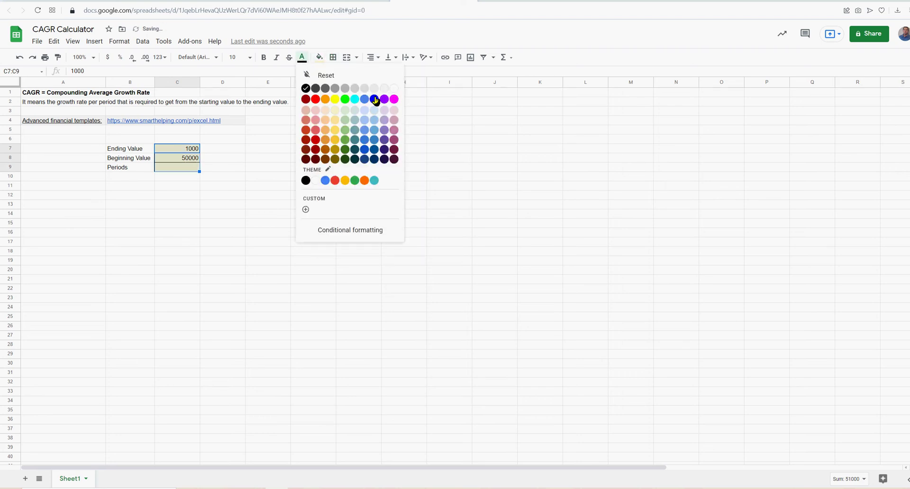
click(375, 99)
Enter 8 as the number of periods in C9.
click(189, 168)
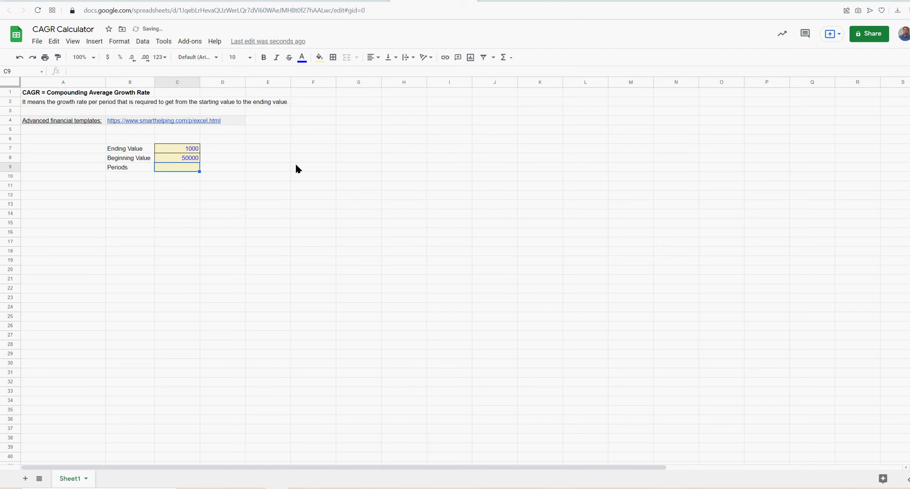
text(8)
key(Return)
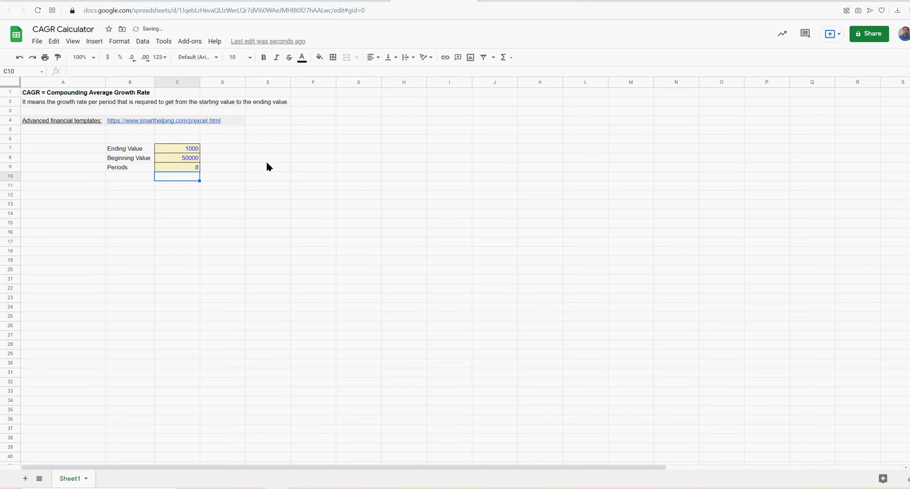
Set the ending value in C7 to 50000 and the beginning value in C8 to 1000.
click(181, 162)
click(180, 153)
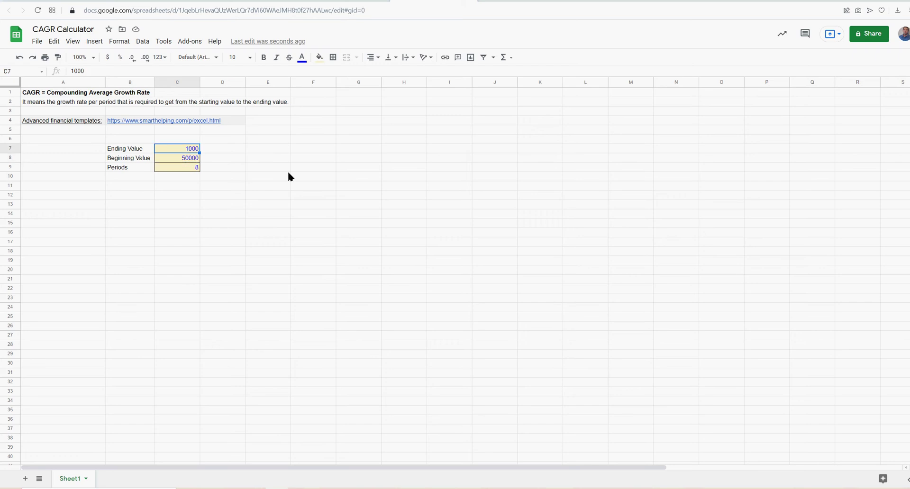
text(50000)
key(Return)
text(1000)
key(Return)
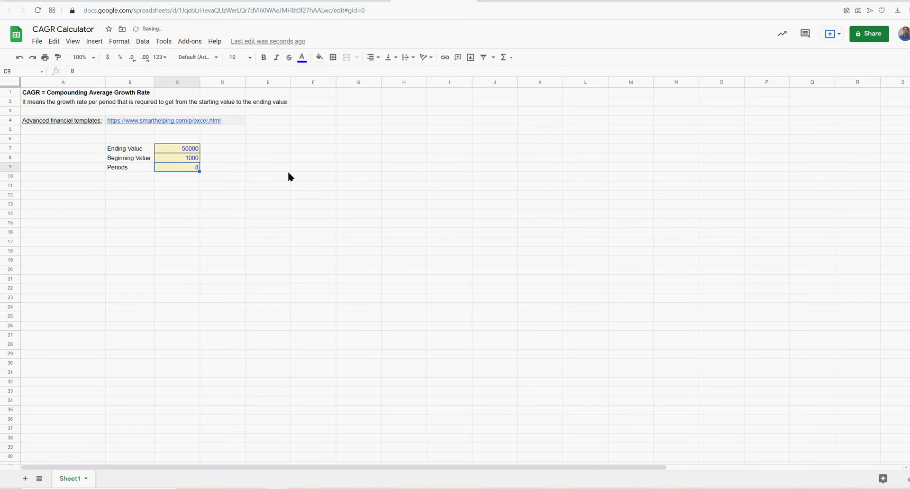
key(Up)
click(192, 151)
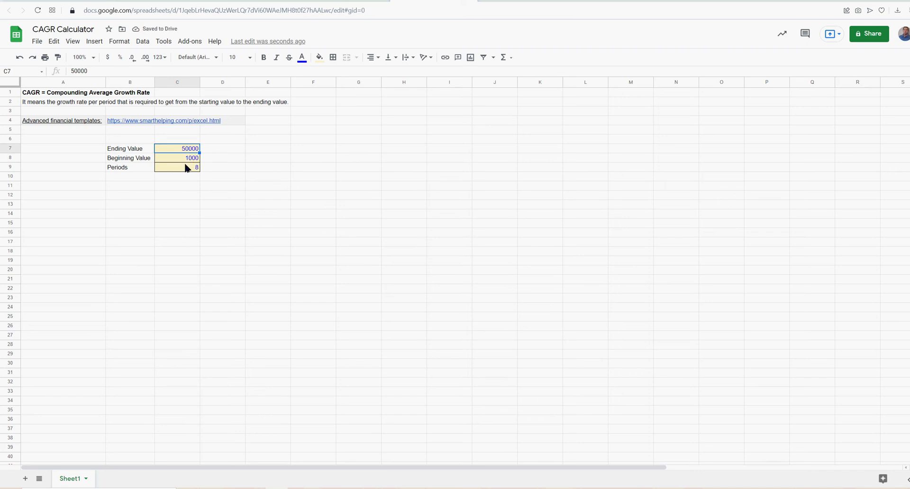
drag(191, 151, 191, 160)
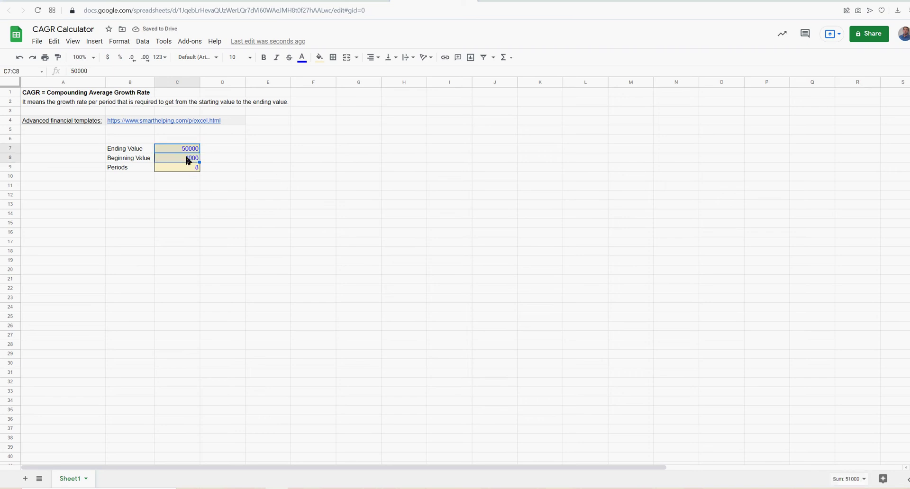
click(121, 43)
mouse_move(137, 80)
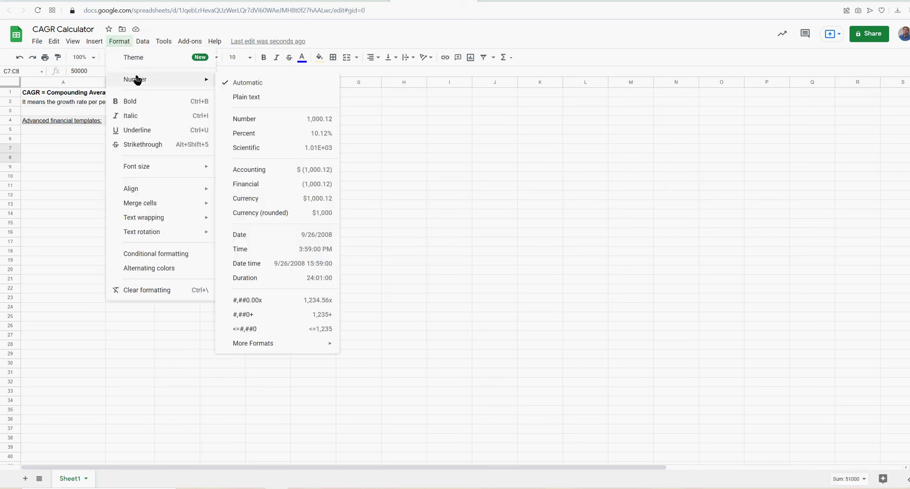
click(515, 223)
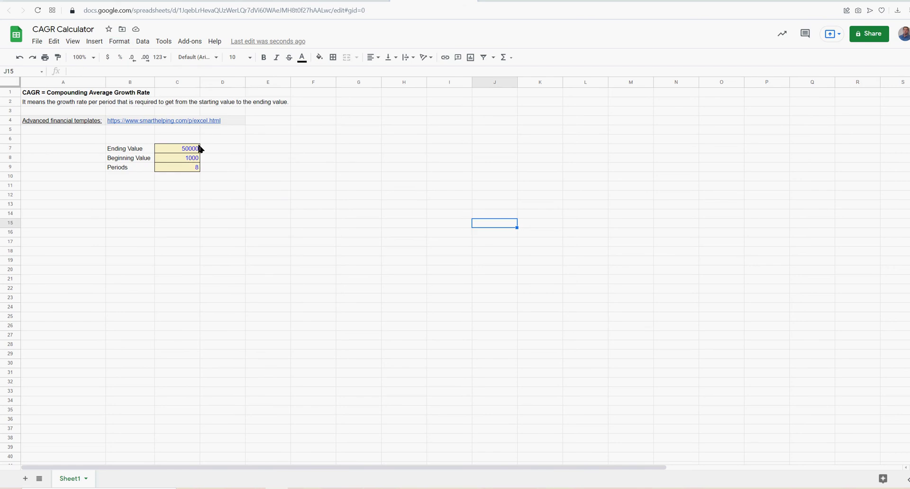
Format the ending and beginning values in C7:C8 as dollar currency without decimal places.
drag(191, 151, 190, 159)
click(108, 56)
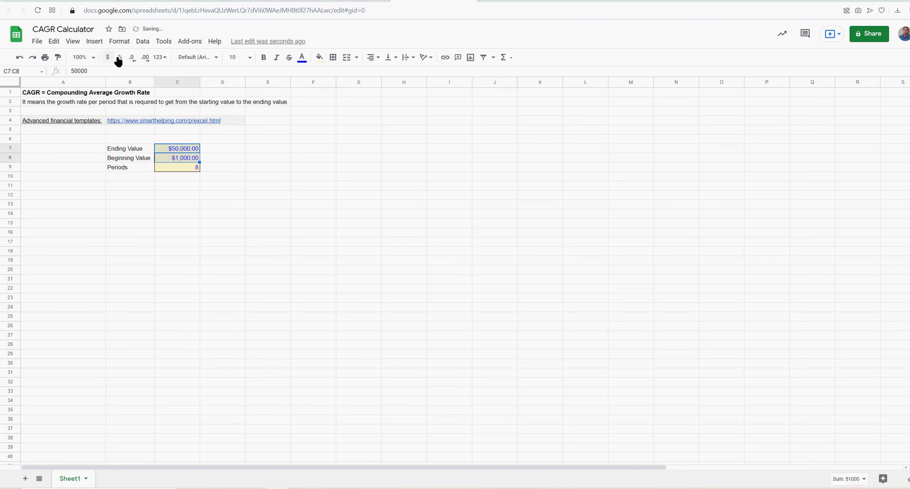
click(132, 57)
click(133, 57)
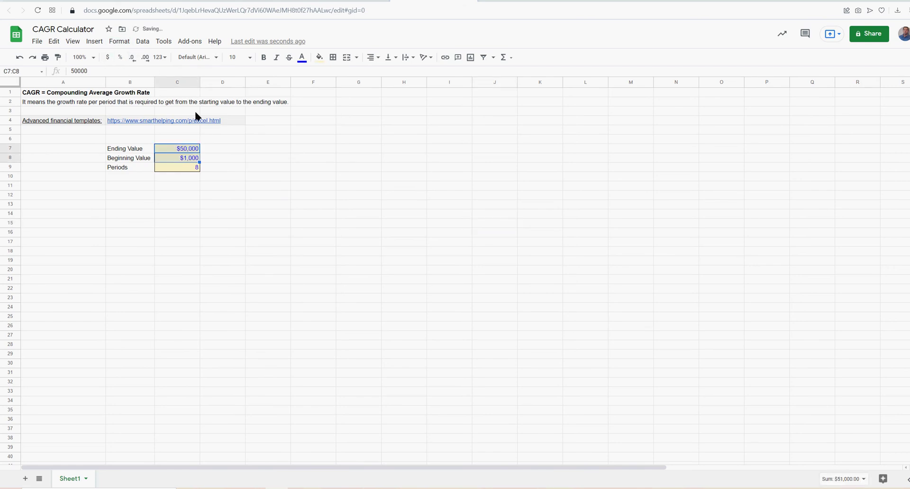
click(356, 176)
click(321, 179)
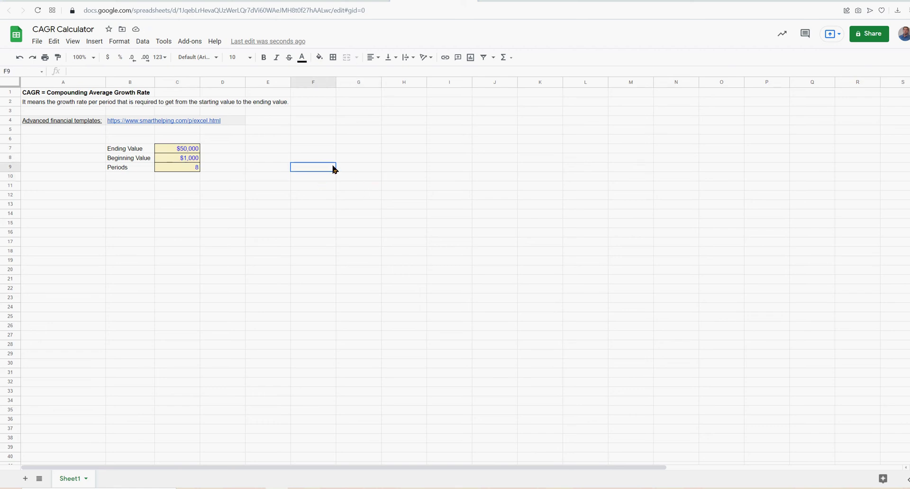
key(Right)
key(Right)
key(Right)
click(347, 195)
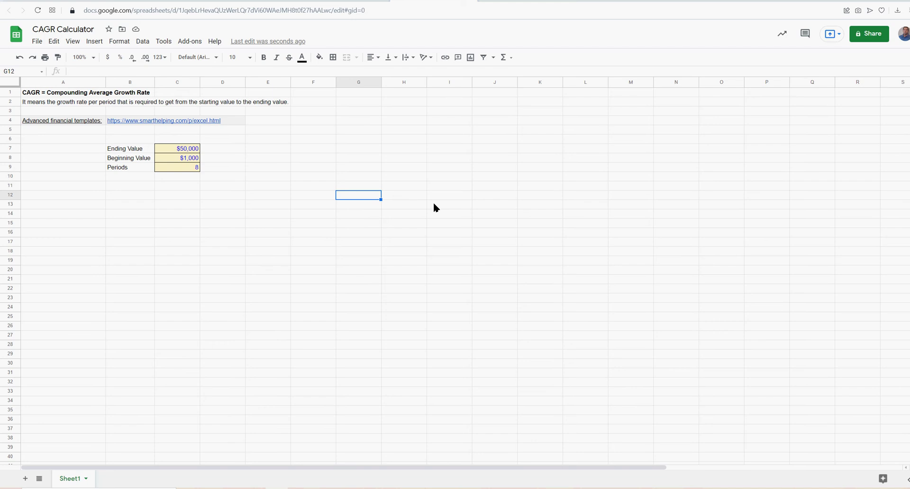
click(181, 171)
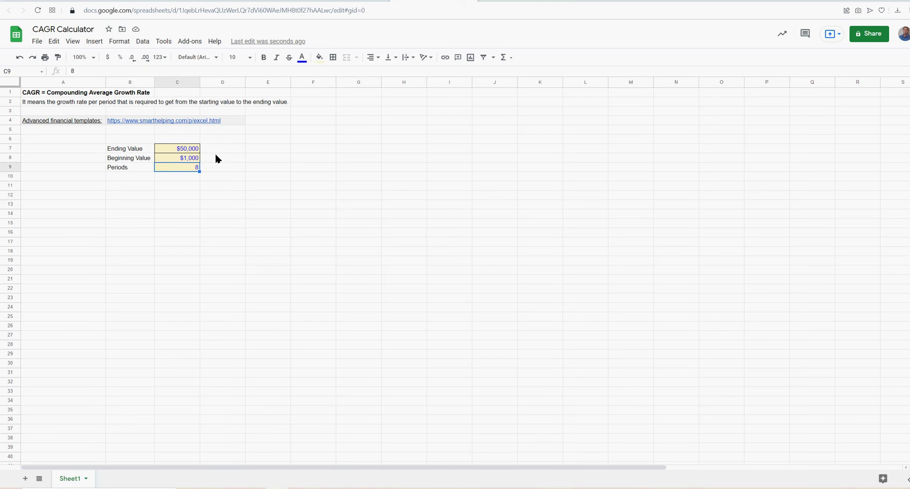
click(183, 159)
click(183, 149)
click(185, 159)
click(185, 149)
click(185, 159)
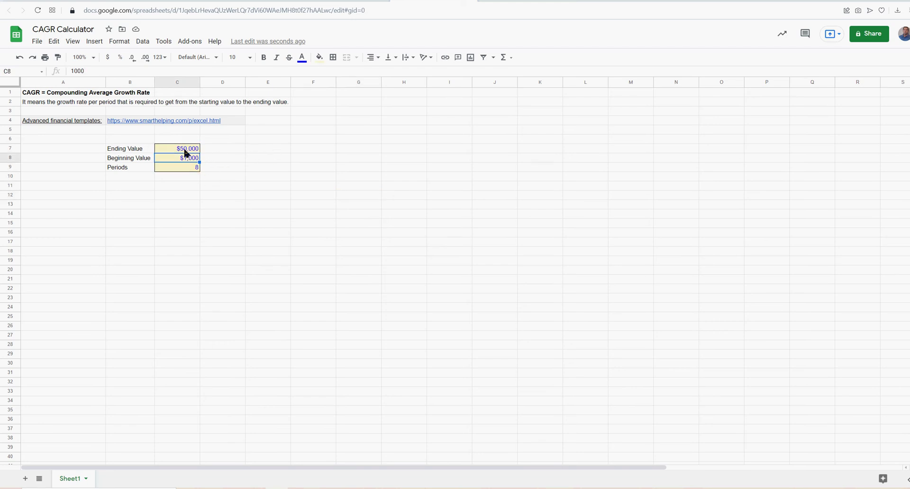
click(186, 149)
click(185, 159)
Enter the CAGR formula =(C7/C8)^(1/C9)-1 in cell E7.
click(286, 150)
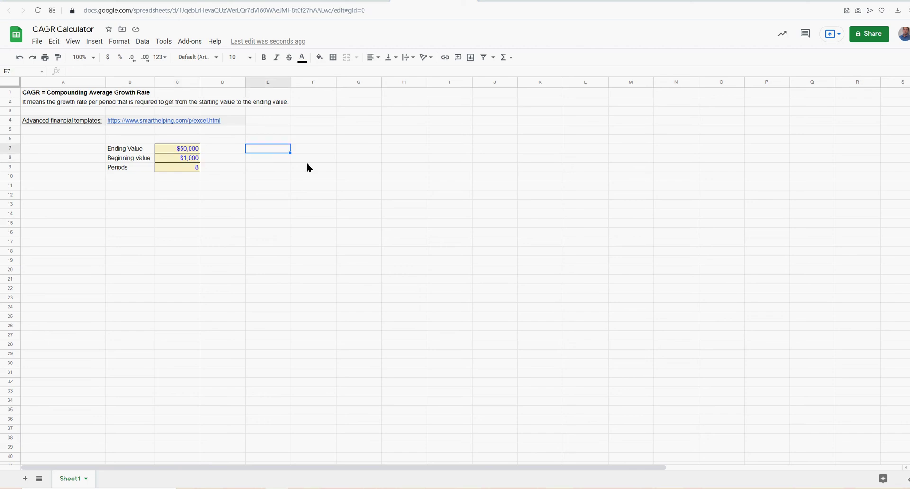
text(=()
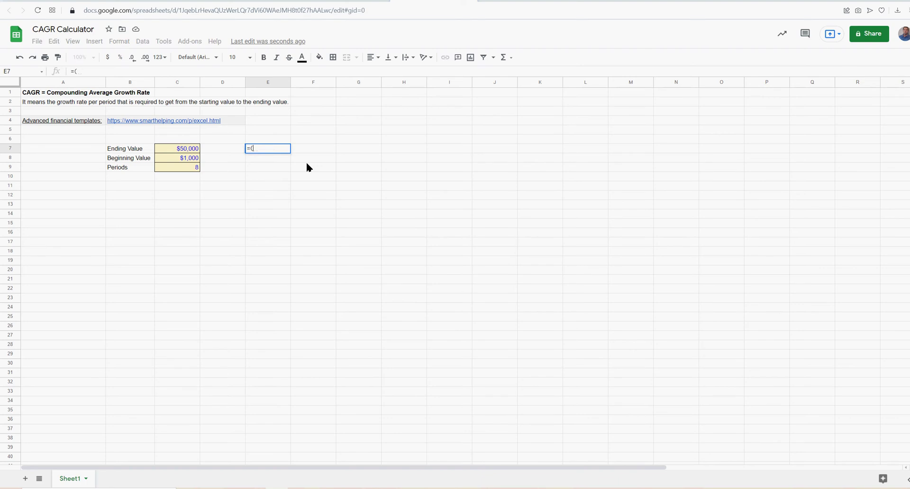
click(190, 149)
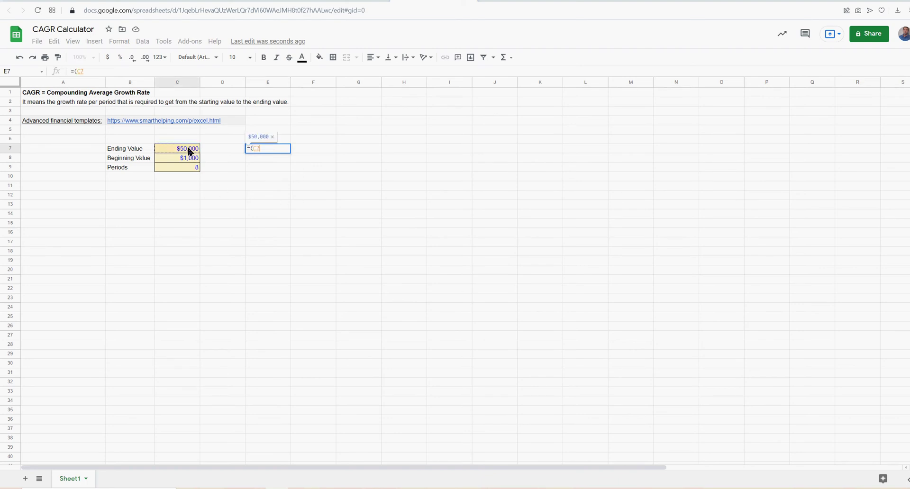
text(/)
click(194, 159)
text())
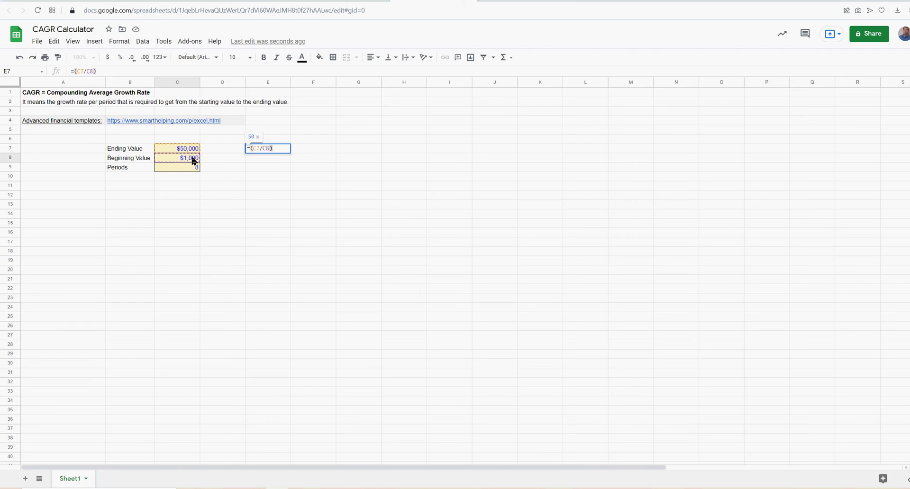
text(^)
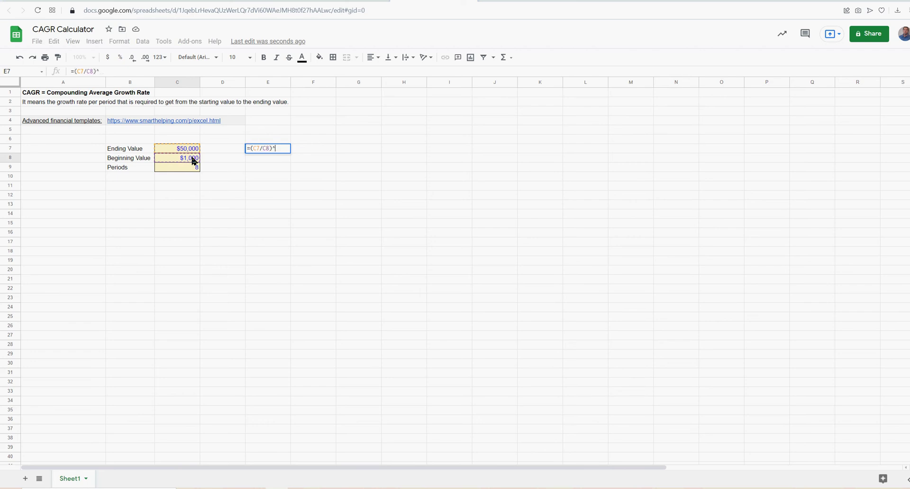
text((1/)
click(188, 169)
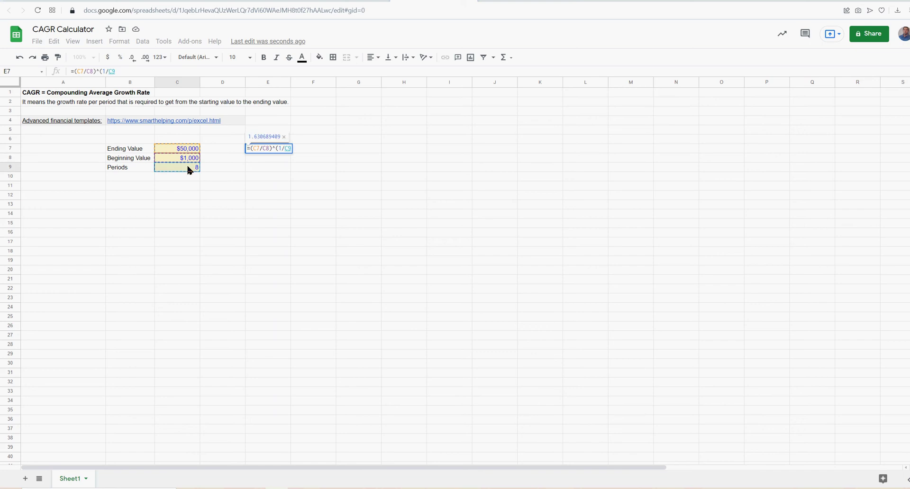
text()-1)
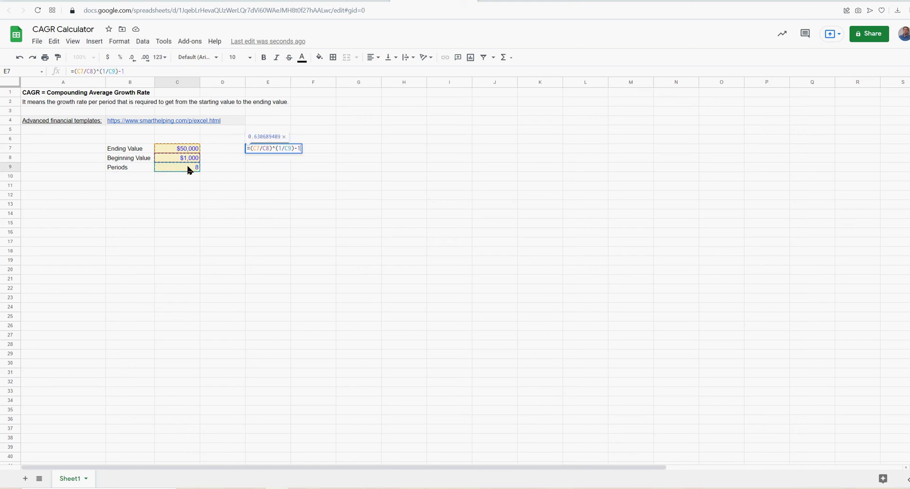
key(Return)
Format the growth rate result in E7 as a percentage.
click(273, 150)
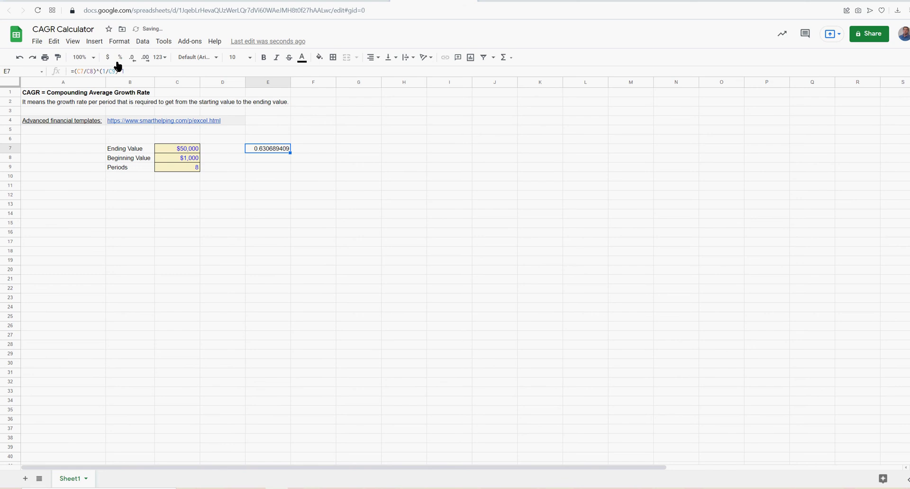
click(120, 57)
click(283, 187)
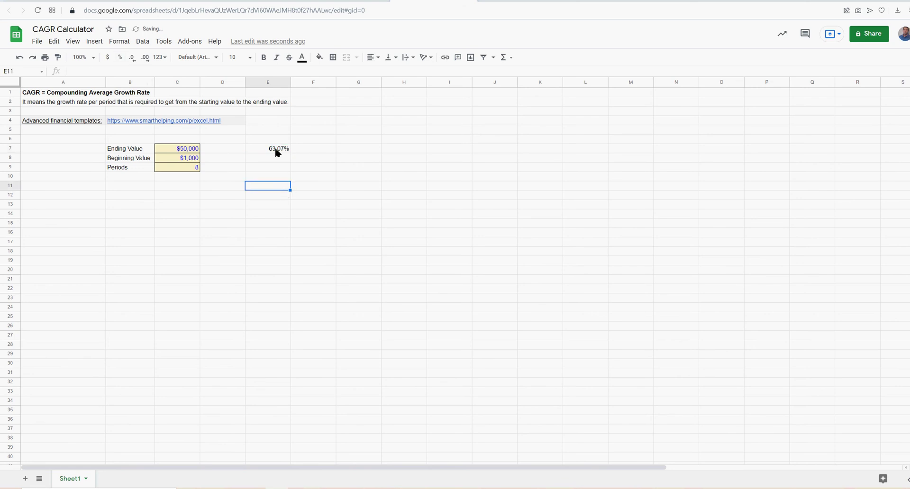
click(277, 151)
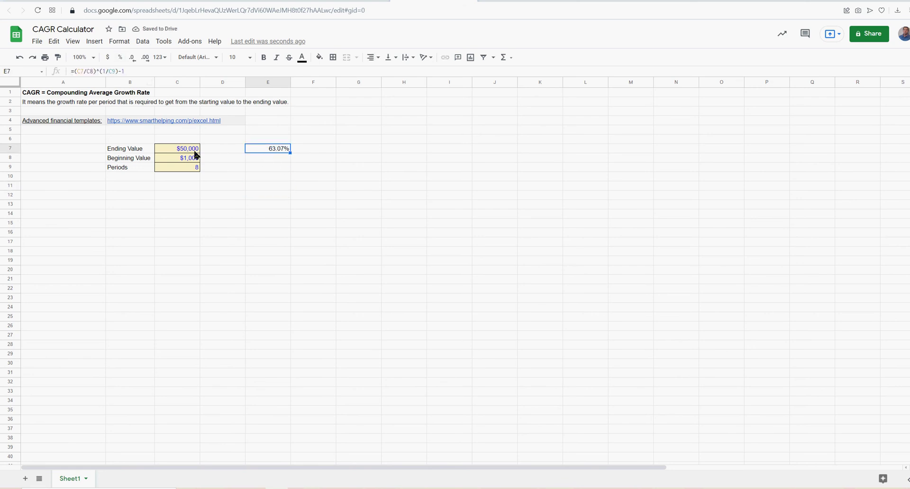
Add borders around all the label cells in B7:B9.
drag(192, 150, 190, 168)
drag(138, 151, 140, 171)
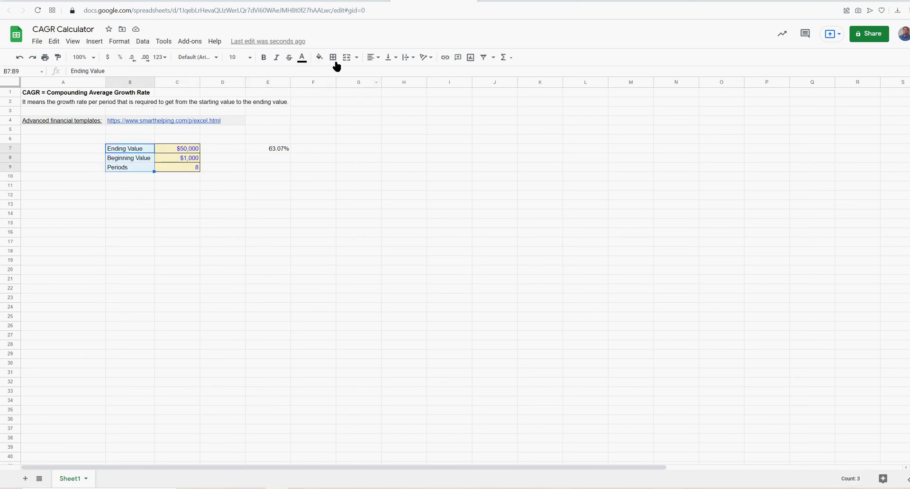
click(333, 57)
click(335, 75)
click(356, 177)
click(280, 151)
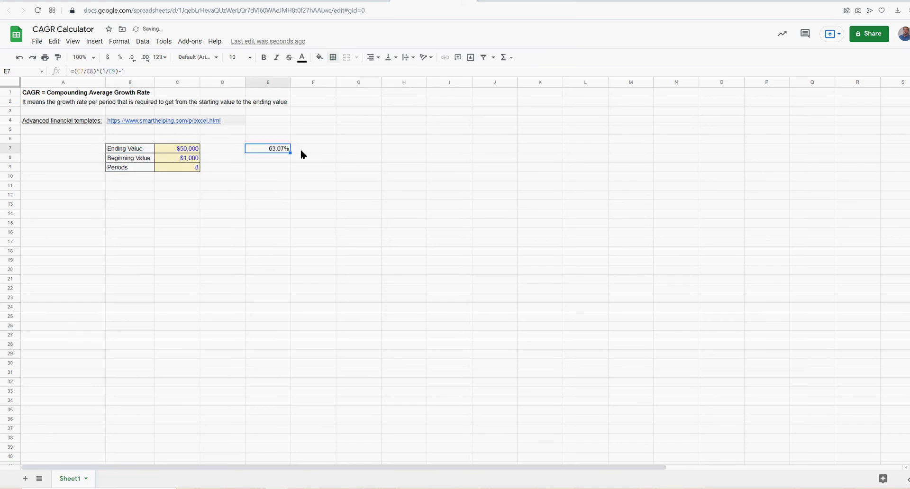
Start a timeline row with the label Period in G6 and 1 in H6.
click(368, 139)
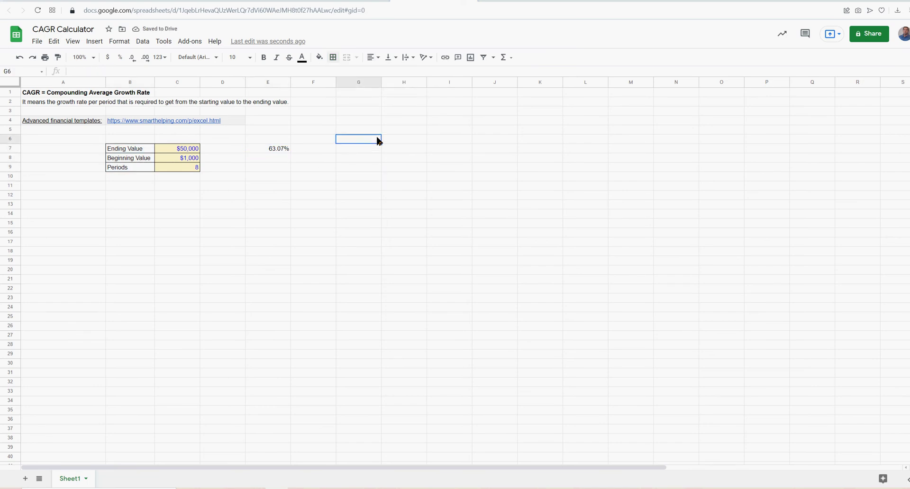
text(Period)
key(Return)
key(Up)
key(Right)
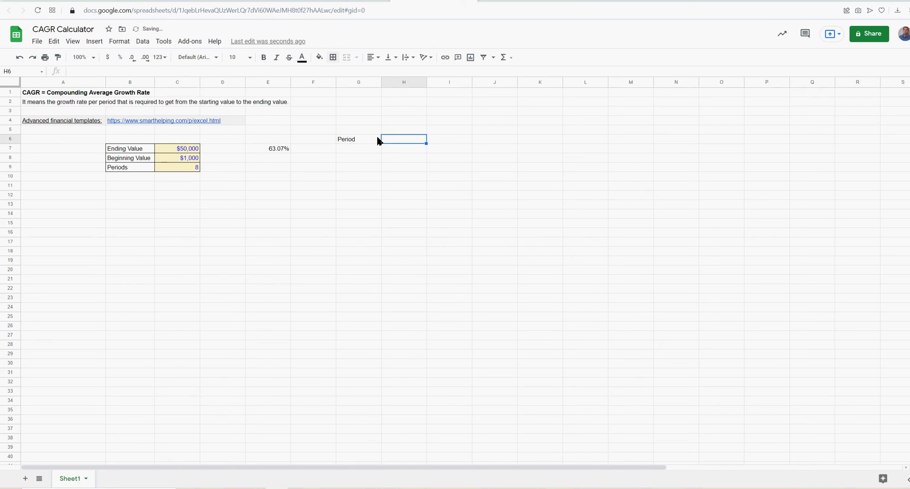
text(1)
key(Tab)
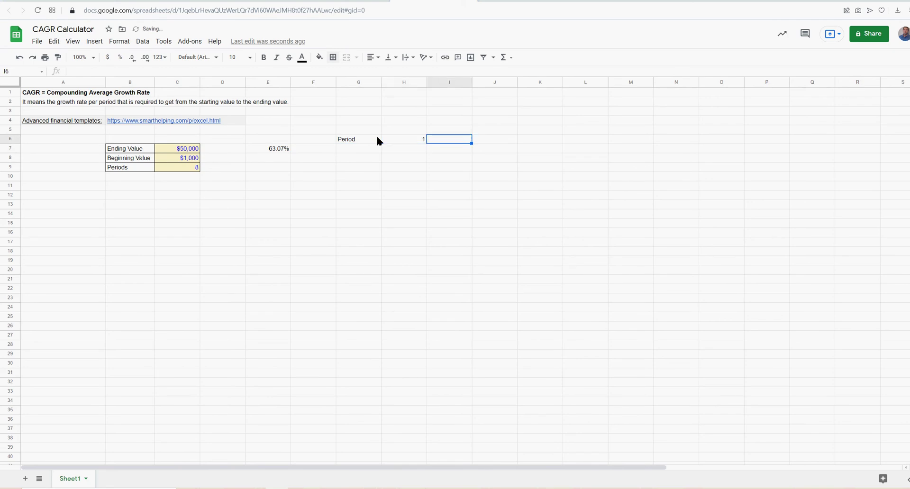
Enter the formula =H6+1 in I6 to calculate the second period number.
text(=)
key(Return)
key(Up)
text(=)
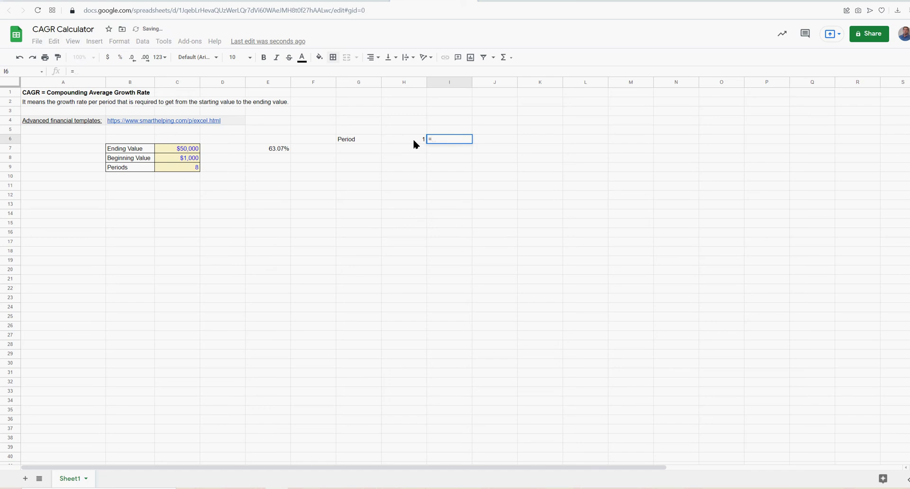
click(413, 140)
text(+2)
key(Return)
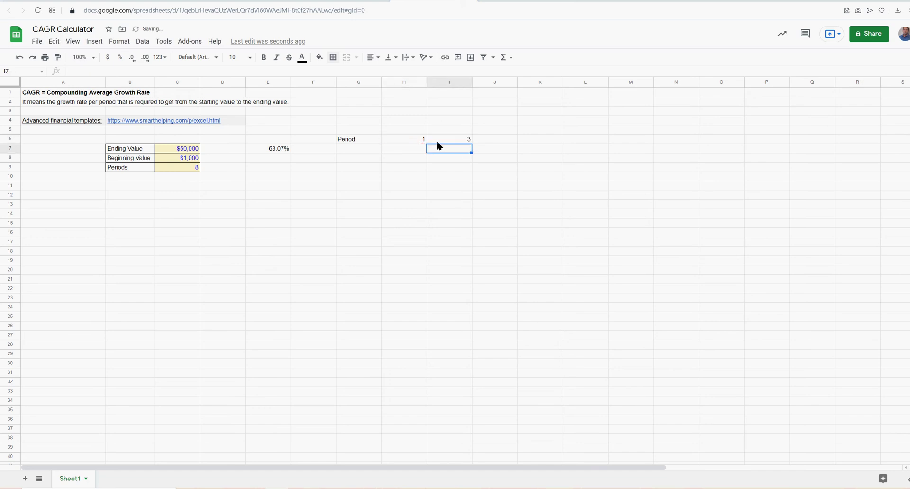
click(463, 140)
click(143, 73)
key(BackSpace)
text(1)
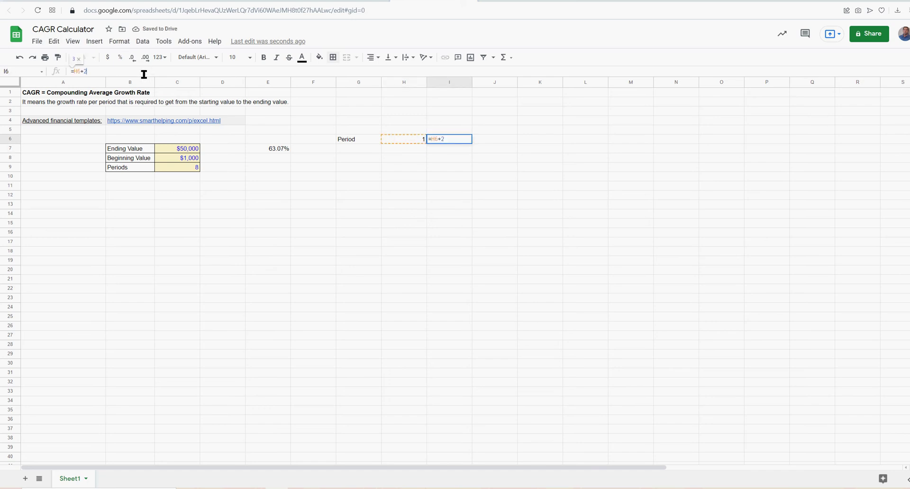
key(Return)
Fill the period formula from I6 across to P6 so the timeline runs through period 9.
click(461, 139)
drag(472, 144, 750, 144)
click(749, 144)
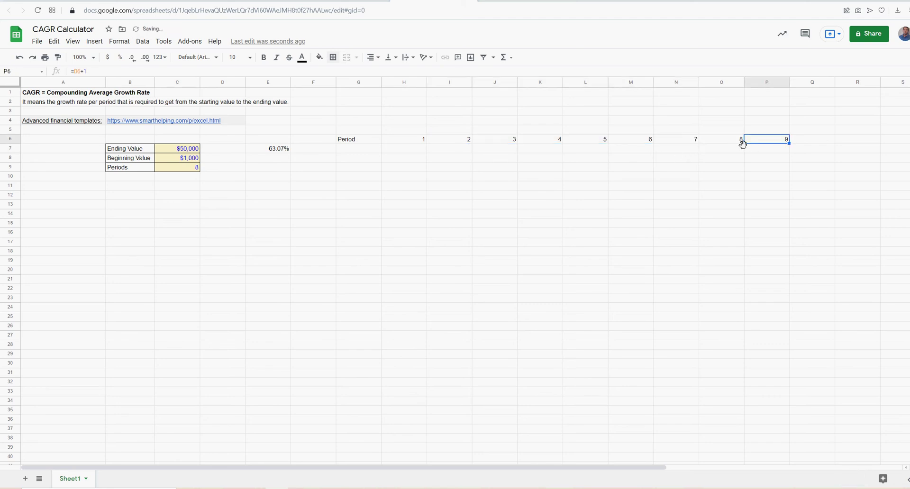
Enter 1000 in H7 as the value for period 1.
click(421, 148)
text(1000)
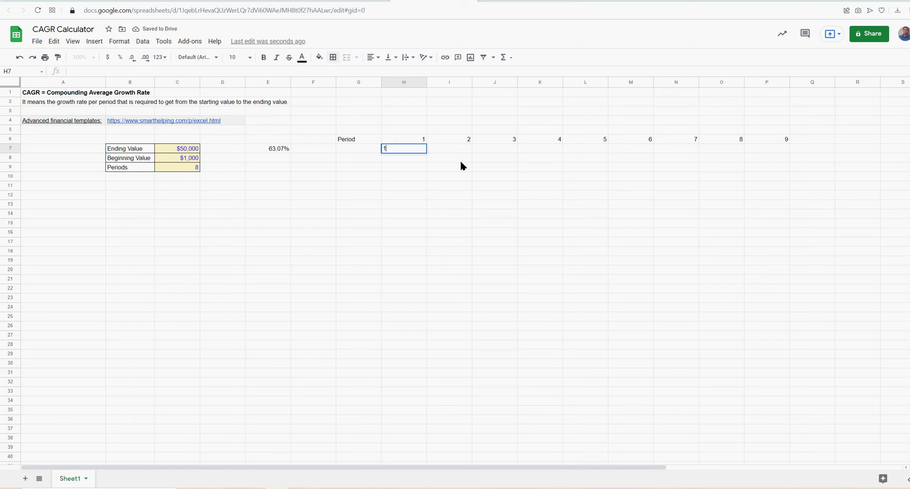
key(Return)
key(Up)
key(Right)
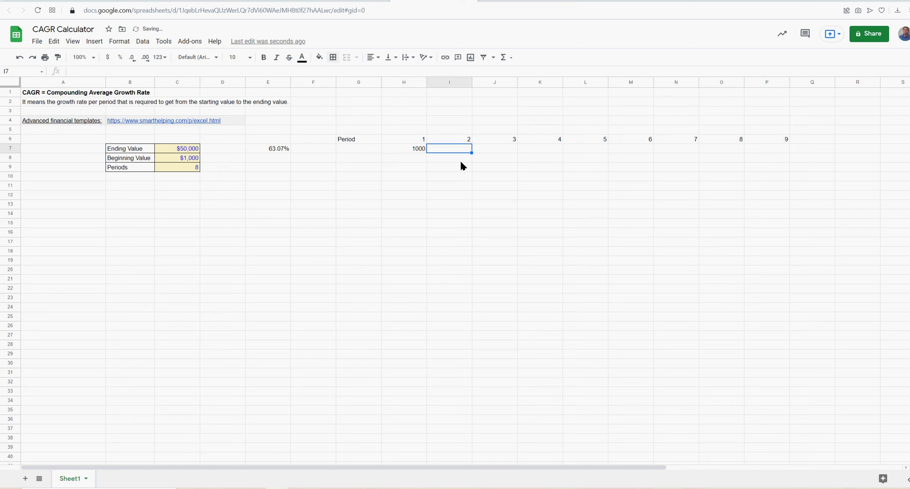
Enter =randbetween(2000,5000) in I7 for period 2 and fill it across to M7.
text(=randbetween)
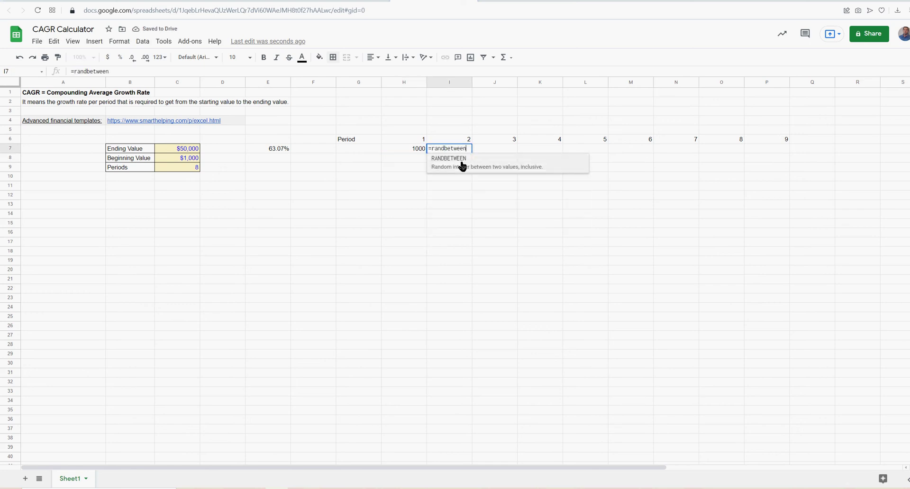
text((209)
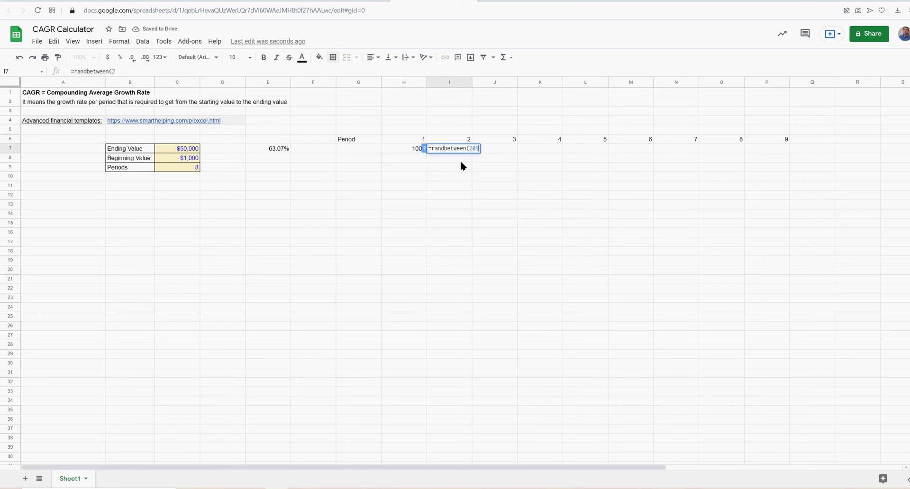
text(0,)
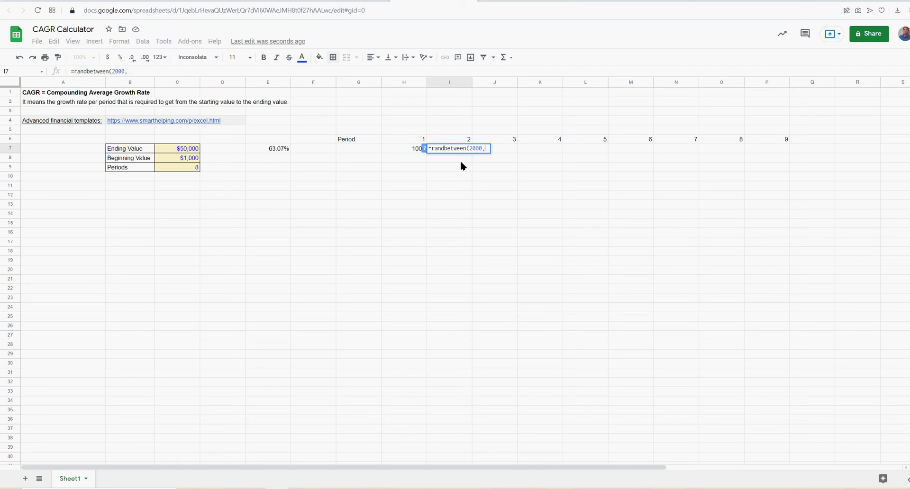
text(5000)
key(Return)
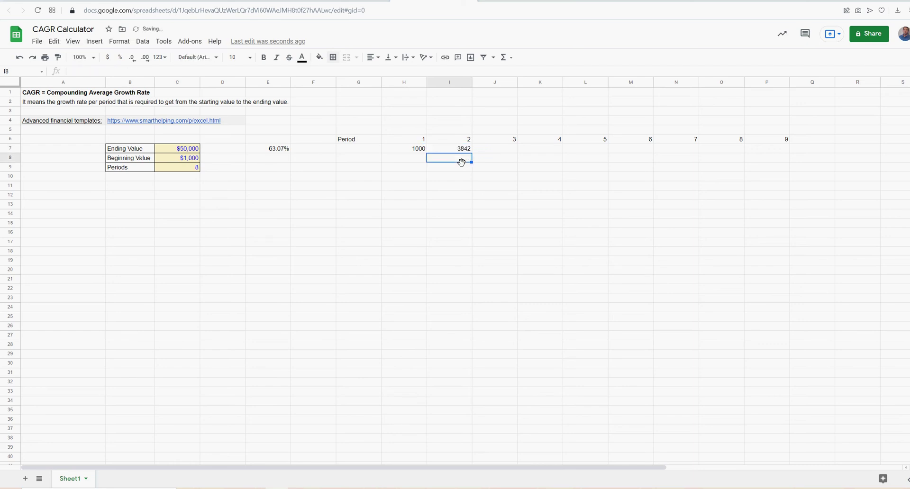
click(463, 150)
drag(472, 152, 630, 150)
click(604, 151)
Change the formula in M7 to =randbetween(2000,35000) and fill it across to O7.
click(630, 150)
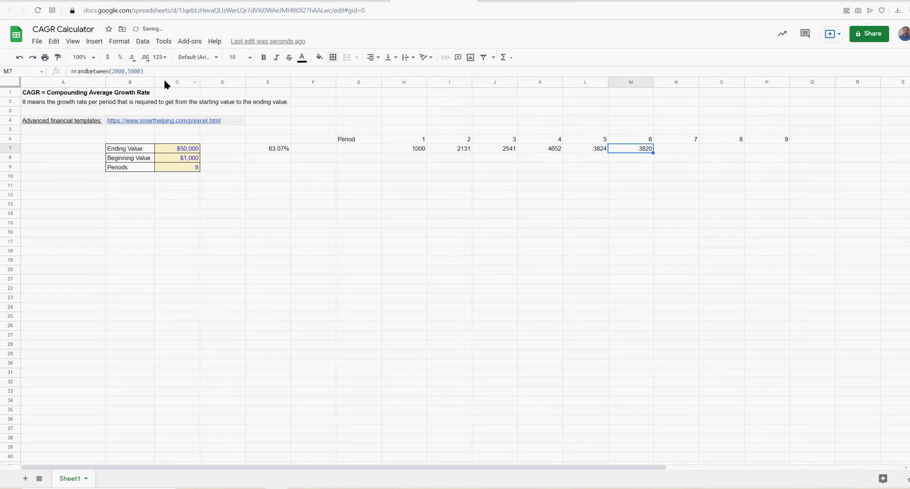
drag(127, 71, 131, 71)
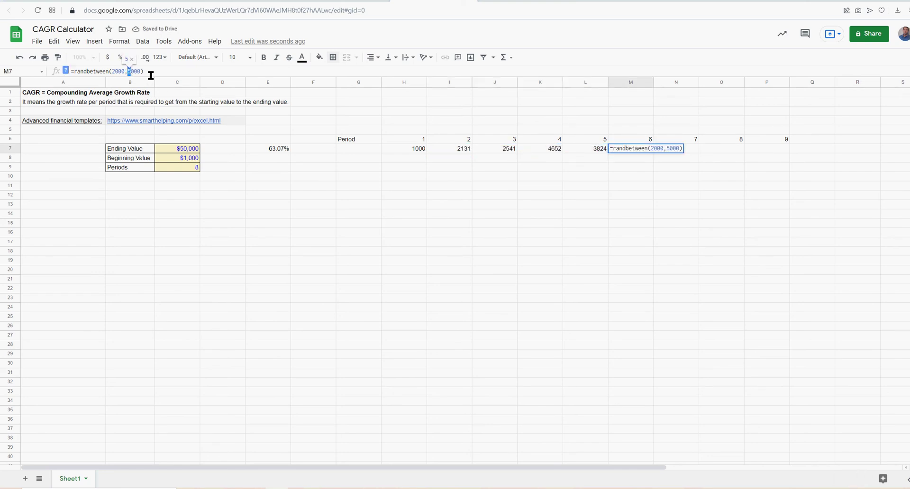
text(15)
key(Return)
click(648, 151)
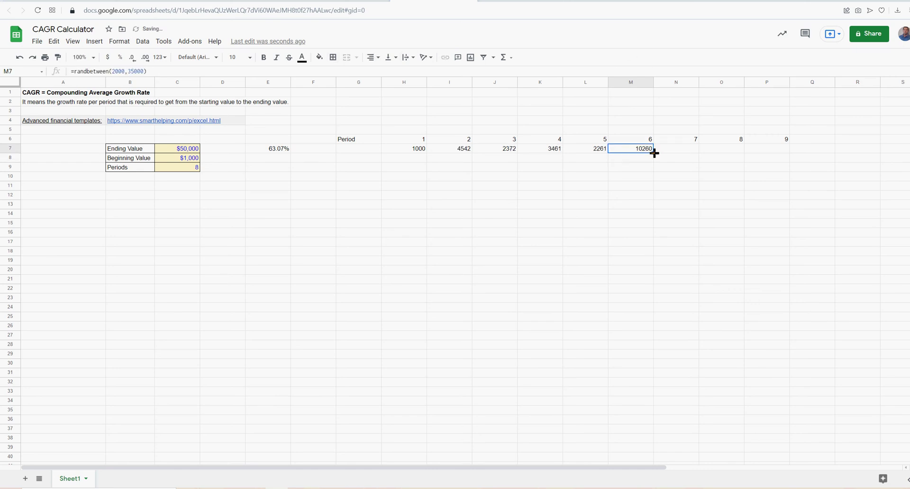
drag(654, 152, 742, 151)
Enter 50000 in P7 as the value for period 9.
click(788, 151)
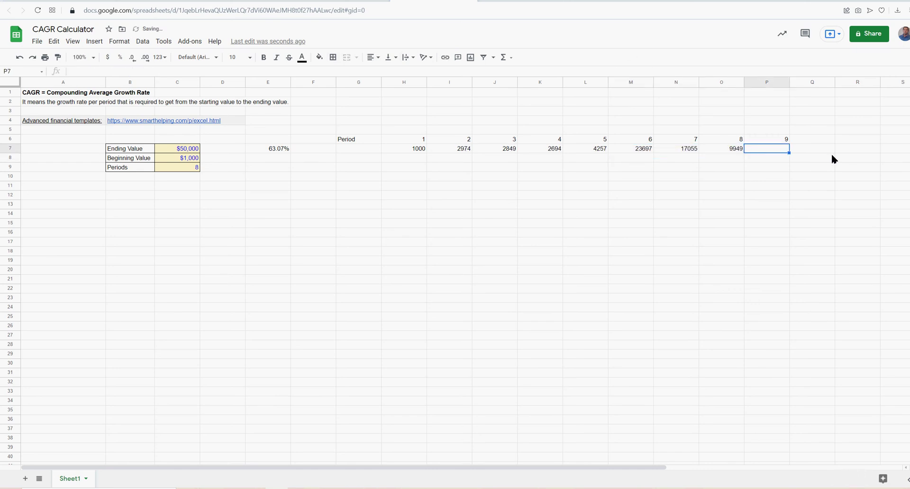
text(50000)
key(Return)
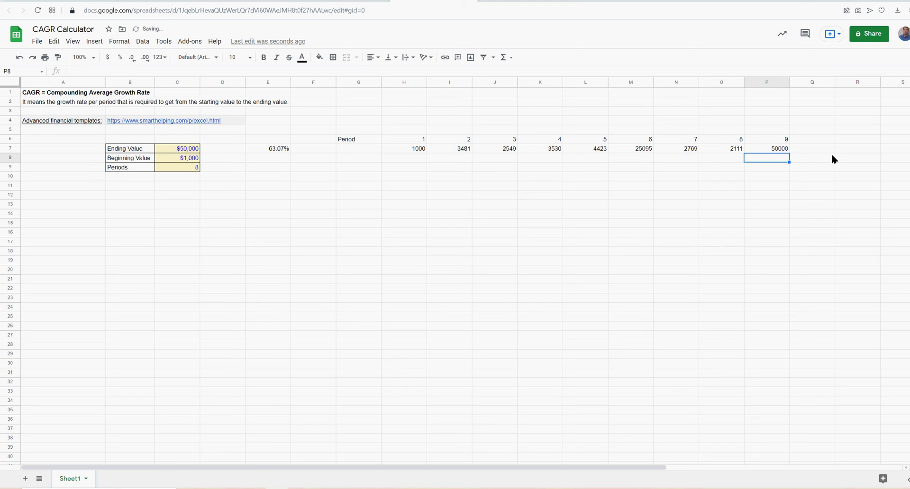
Format H7:P7 as dollar currency without decimal places and label the row Revenue in G7.
drag(781, 149, 405, 150)
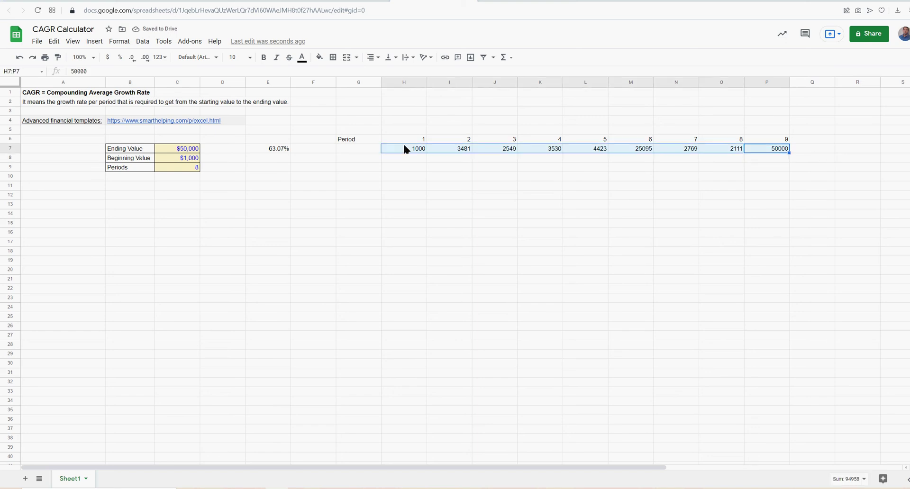
click(107, 57)
click(132, 57)
click(132, 57)
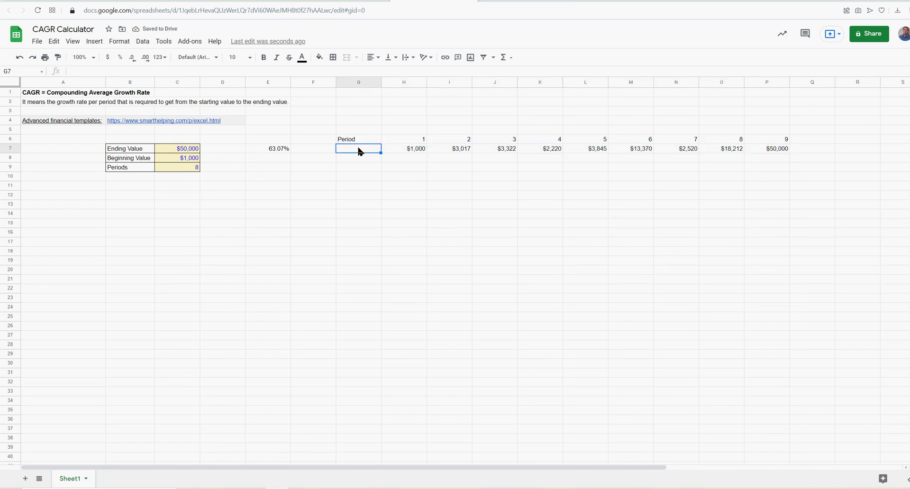
text(Revenue)
key(Return)
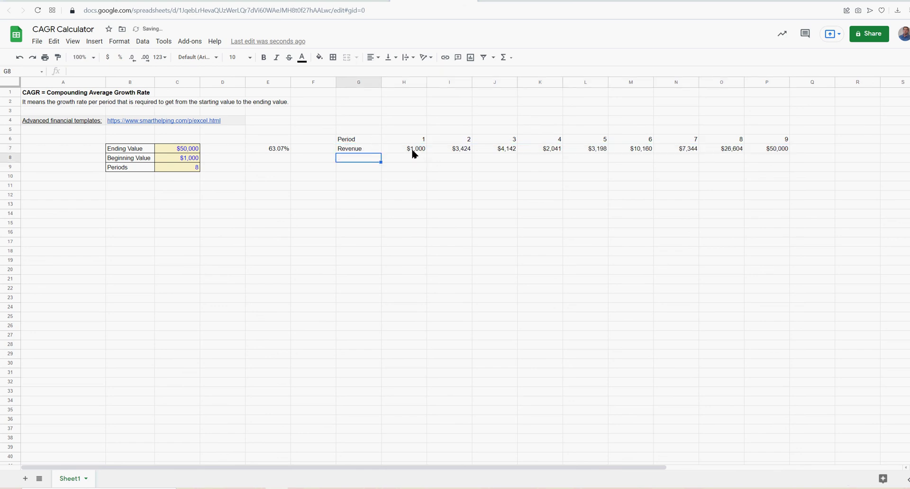
Color the text of the period 1 revenue in H7 blue.
drag(411, 147, 772, 152)
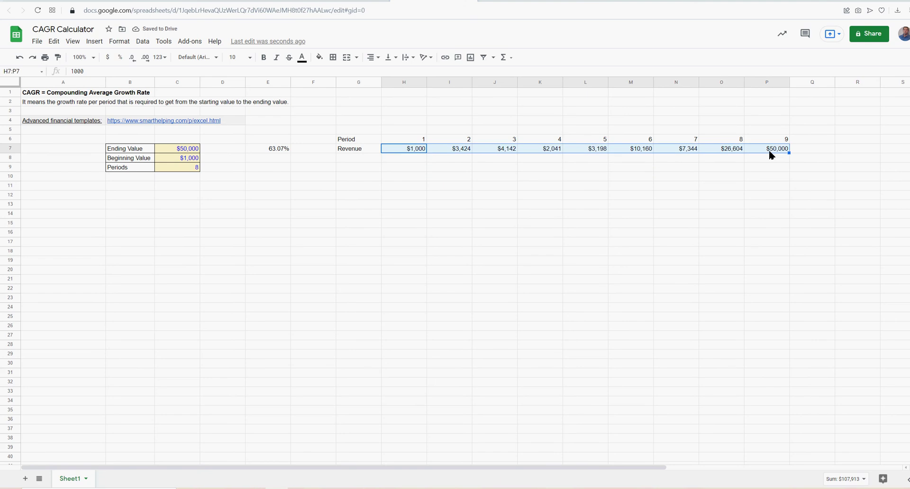
click(410, 151)
click(302, 58)
click(367, 104)
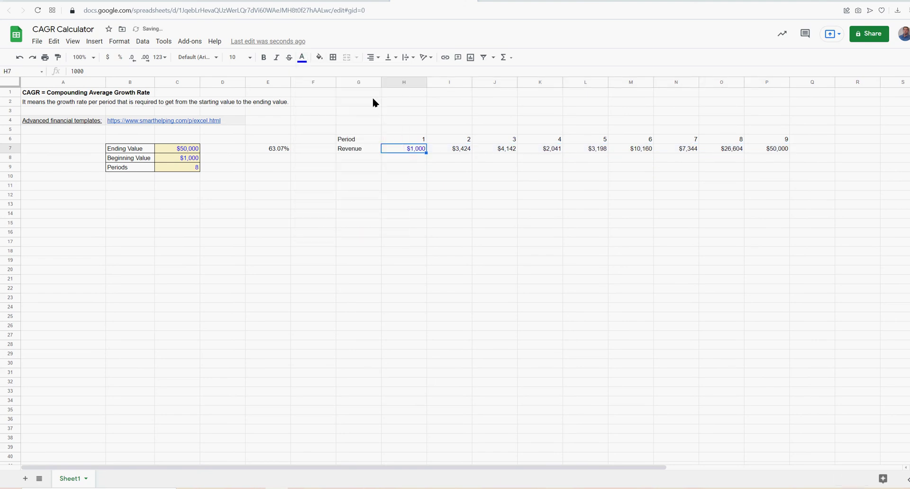
Color the text of the period 9 revenue in P7 blue.
click(780, 148)
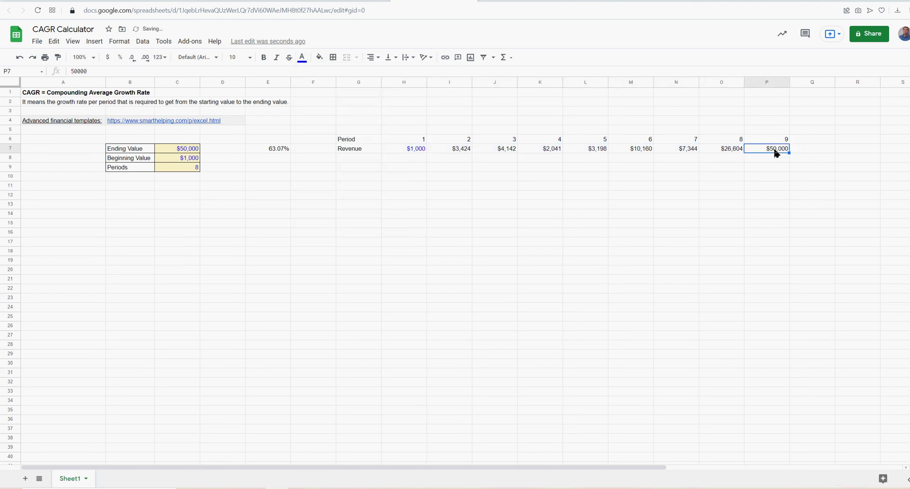
click(302, 57)
click(374, 104)
click(496, 214)
Color the period numbers in H6:P6 blue.
drag(410, 140, 760, 137)
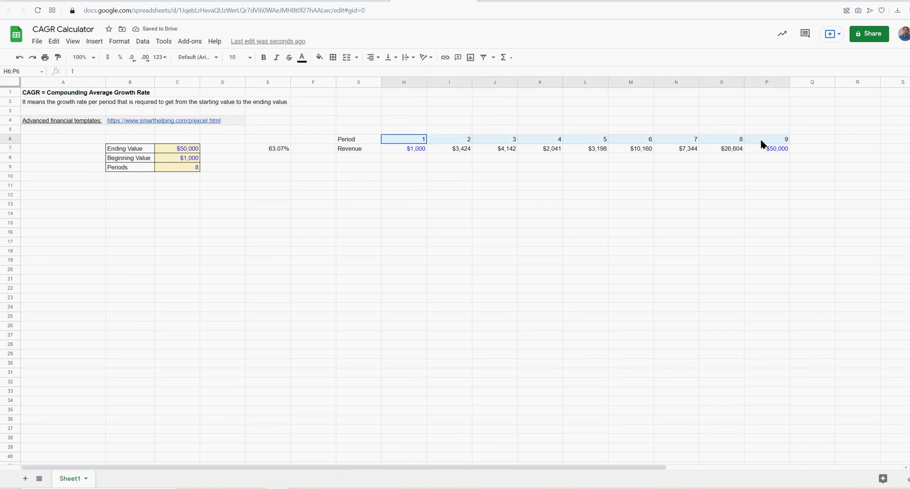
click(302, 57)
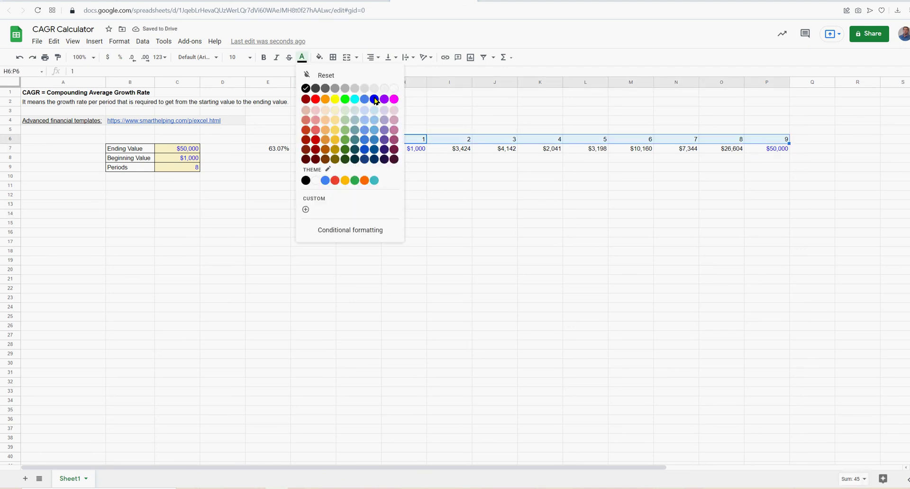
click(374, 99)
click(433, 206)
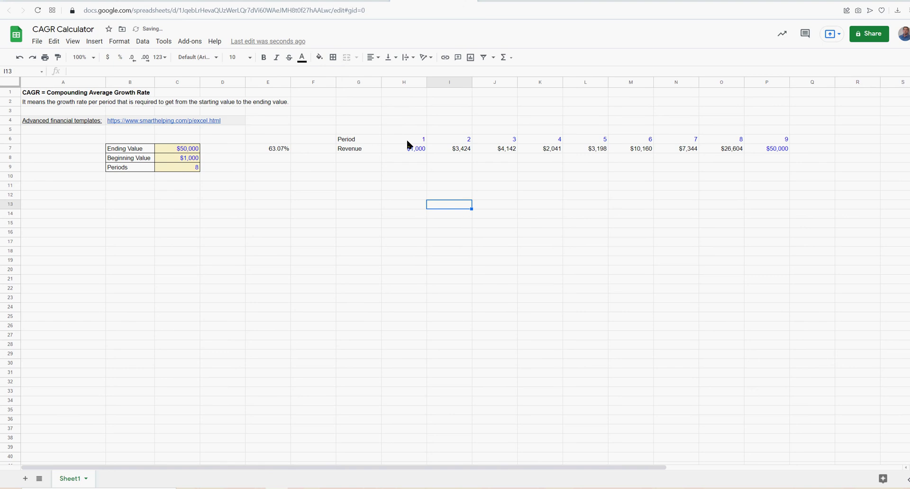
Walk through the period numbers in row 6 from period 1 to 9 to examine how many growth periods separate them.
click(404, 140)
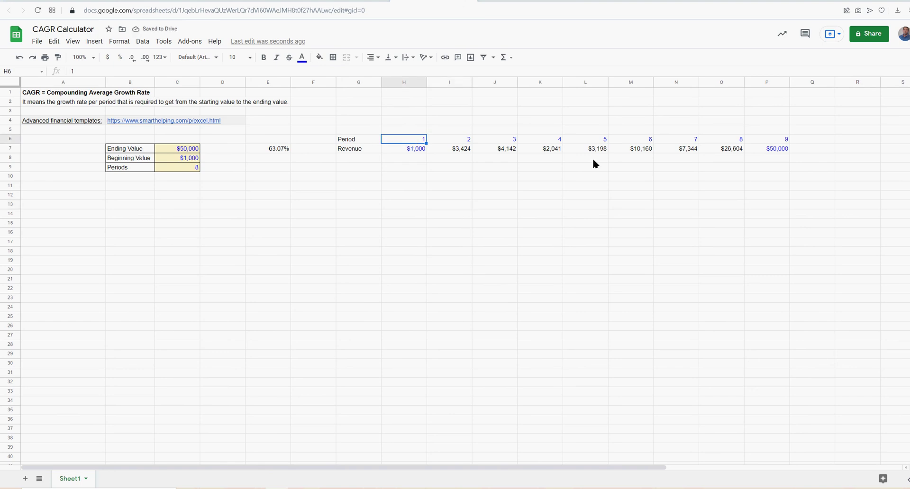
key(Right)
key(Right)
key(Right)
key(Right)
key(Right)
key(Right)
key(Right)
key(Right)
key(Left)
key(Left)
key(Left)
key(Left)
key(Left)
key(Left)
key(Left)
key(Left)
key(Right)
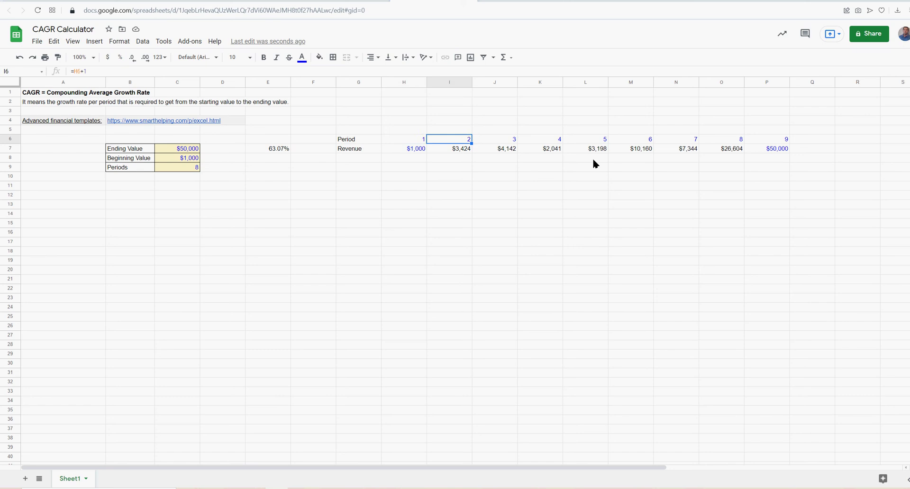
key(Right)
key(Right)
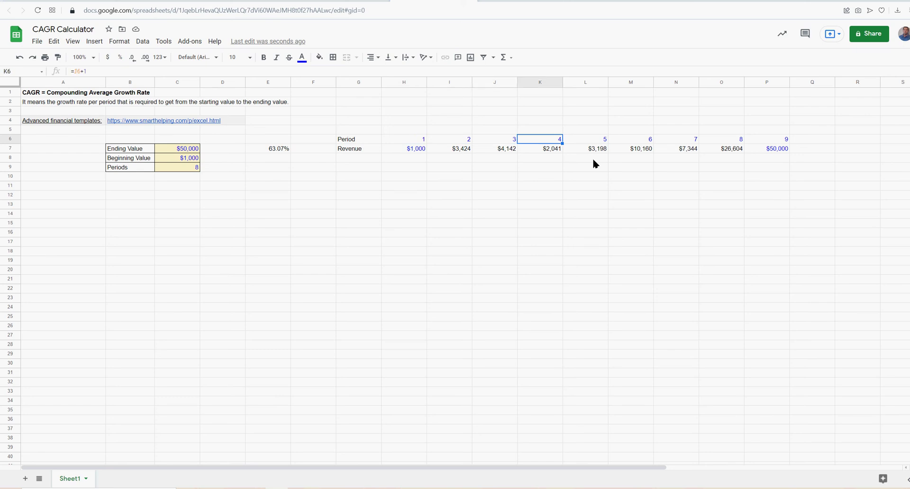
key(Right)
key(Right)
key(Right)
key(Right)
key(Right)
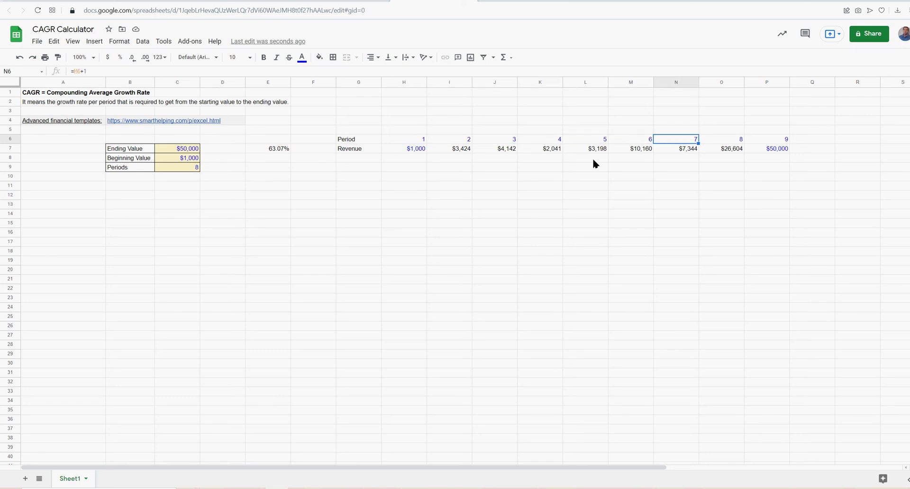
key(Left)
key(Left)
key(Left)
key(Left)
key(Left)
key(Left)
key(Left)
key(Left)
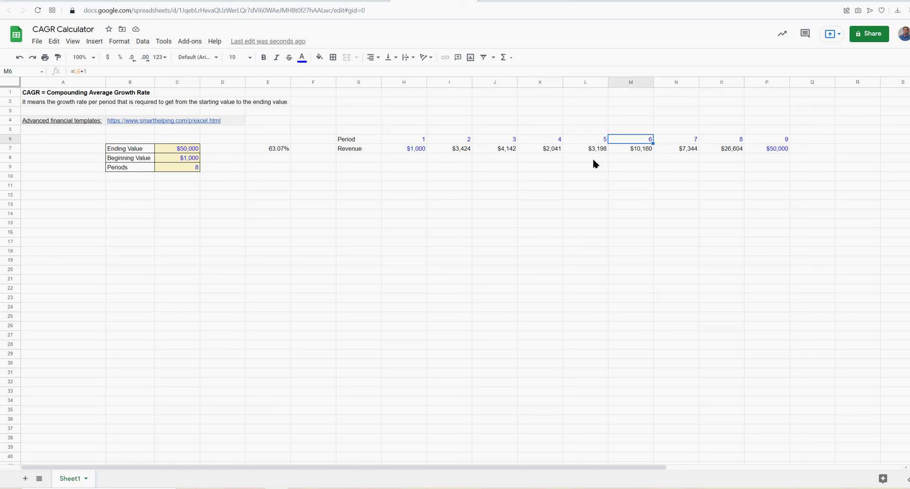
key(Right)
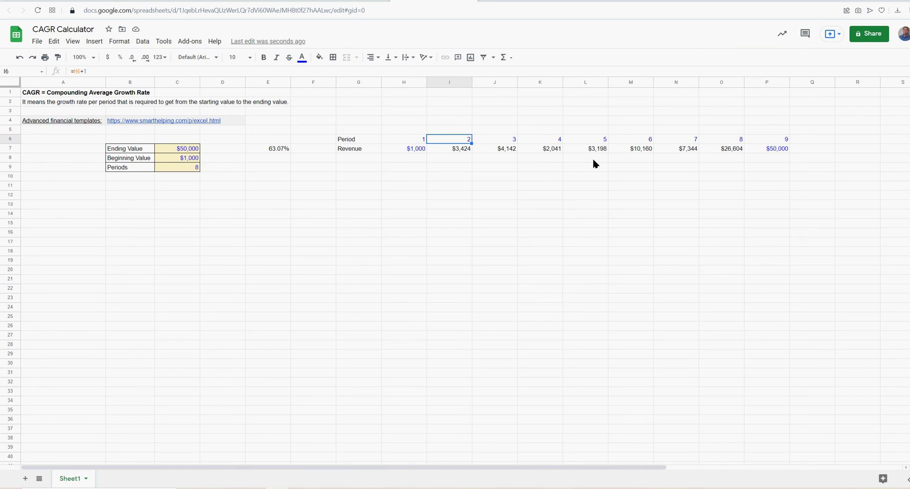
Examine the period-to-period revenue changes by moving along row 7 and the empty row beneath it.
key(Down)
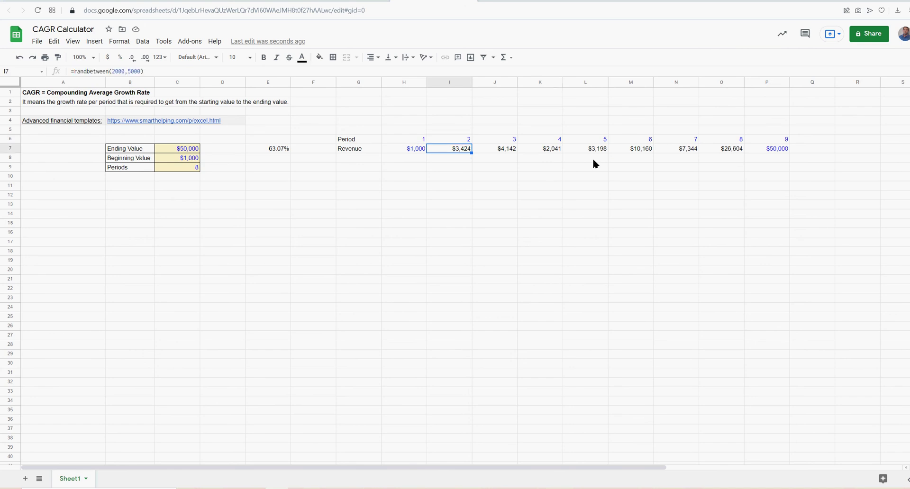
key(Down)
key(Left)
key(Right)
key(Right)
key(Left)
key(Left)
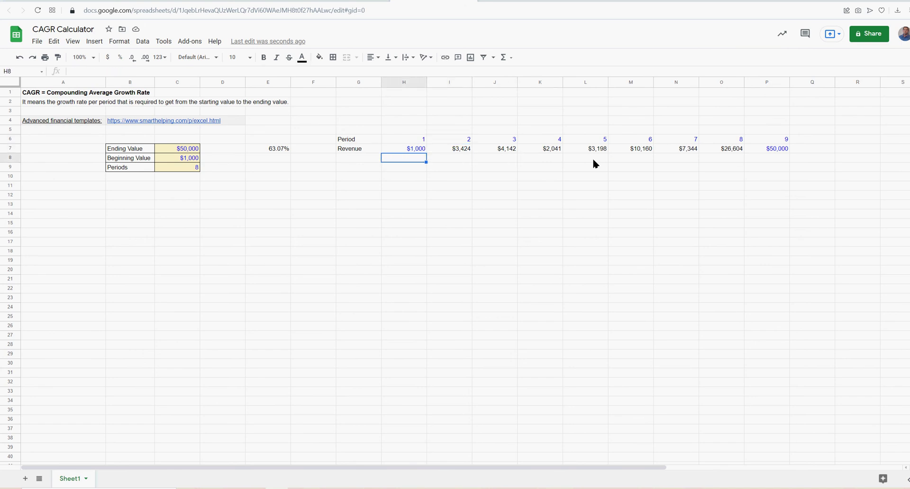
key(Right)
key(Right)
key(Right)
key(Right)
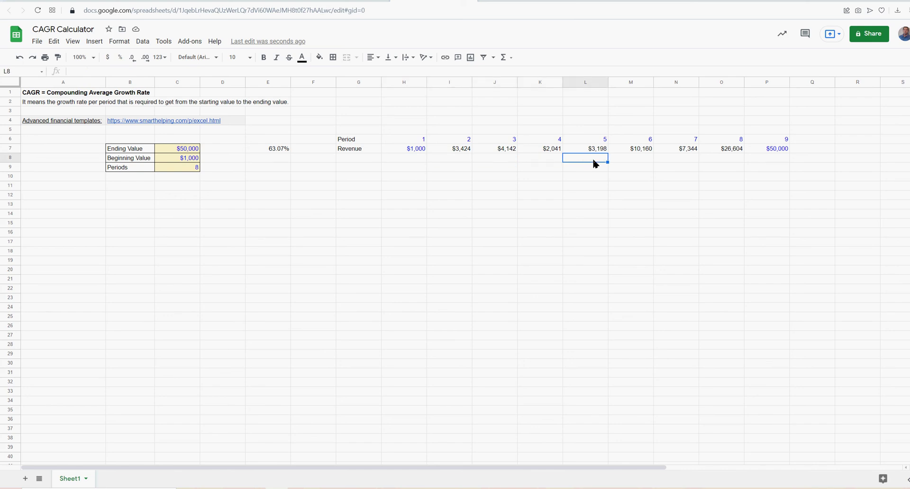
key(Right)
key(Right)
key(Left)
key(Left)
key(Left)
key(Left)
key(Left)
key(Left)
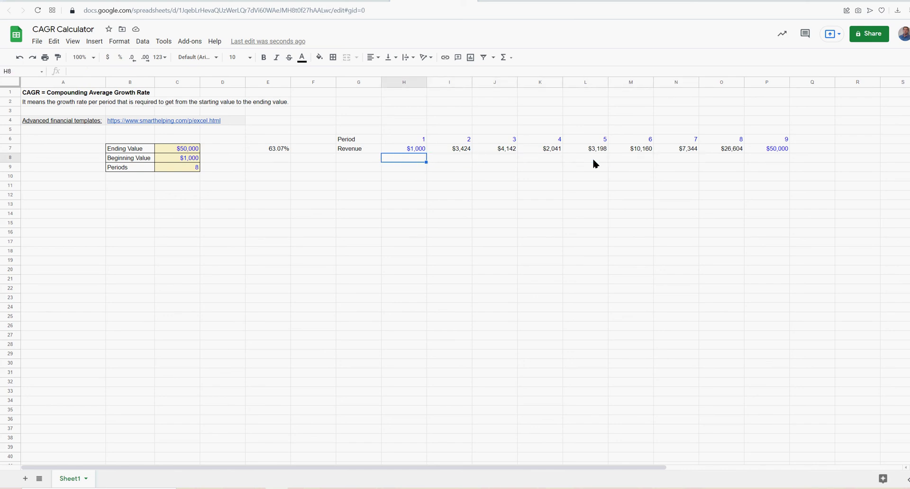
Enter =(H7*E7)+H7 in I8 to grow the period 1 revenue by the CAGR.
key(Right)
text(=)
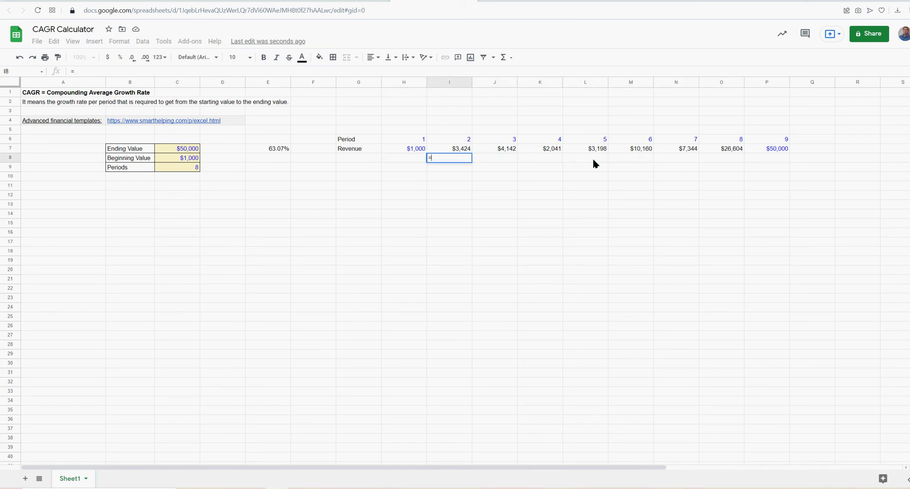
click(409, 149)
text(*)
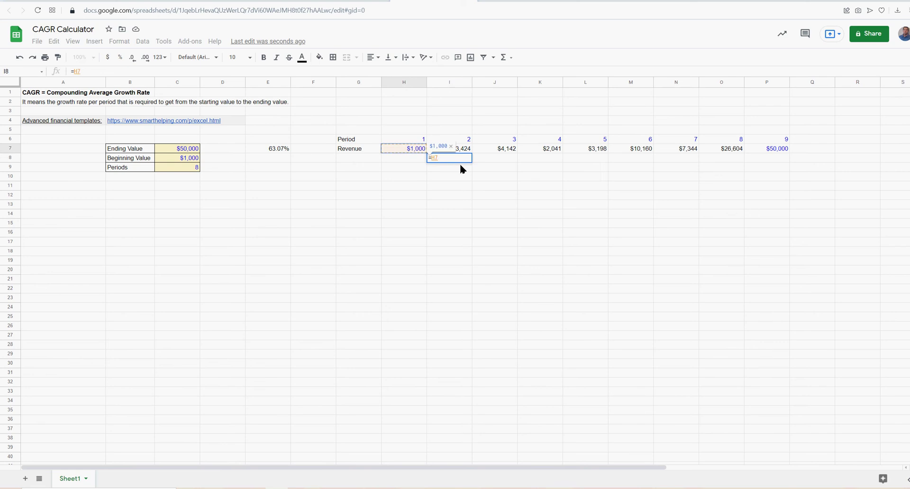
click(266, 148)
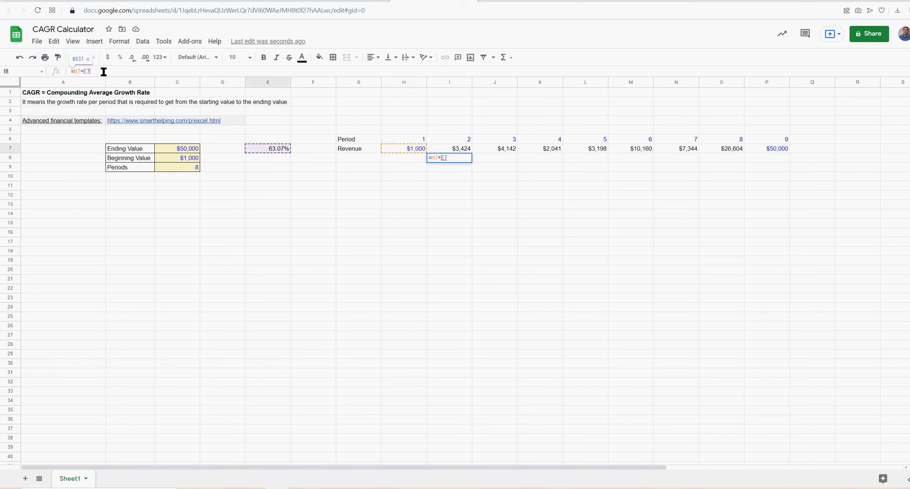
text())
click(74, 71)
text(()
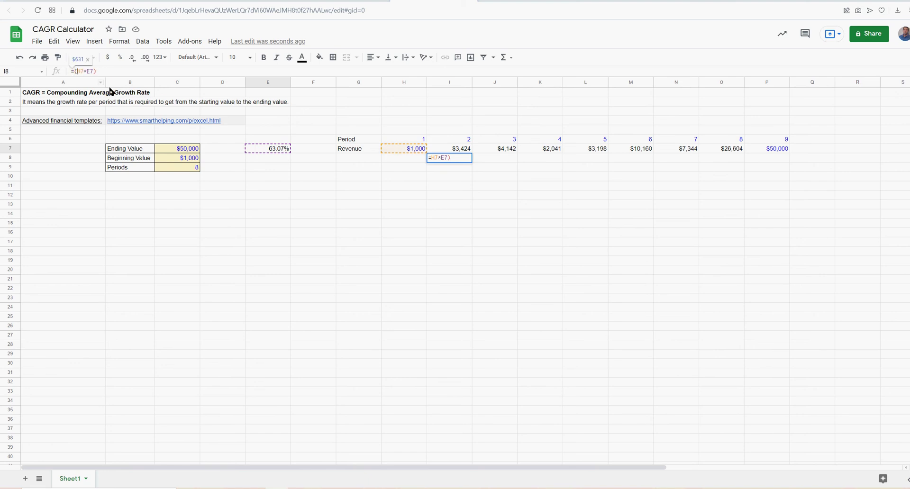
text(+)
key(BackSpace)
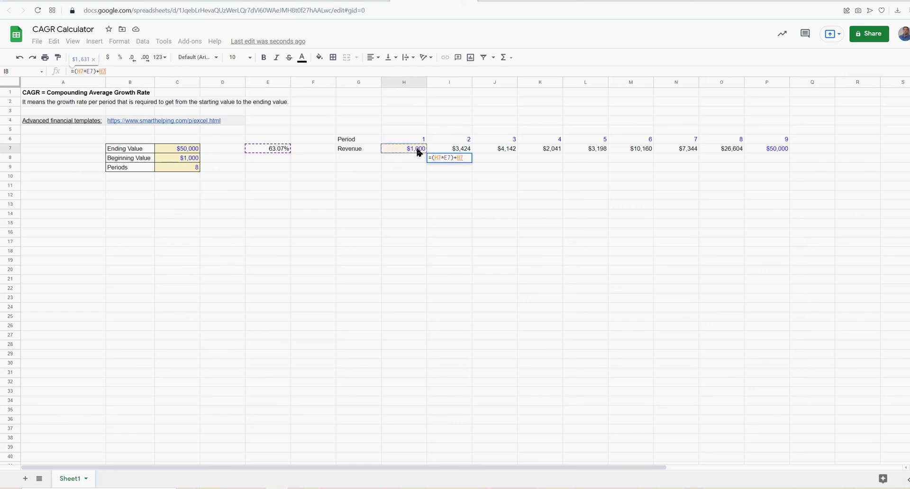
key(Return)
click(467, 159)
Enter =I8*$E7+I8 in J8 to grow the period 2 result by the CAGR with the rate's column locked.
click(491, 159)
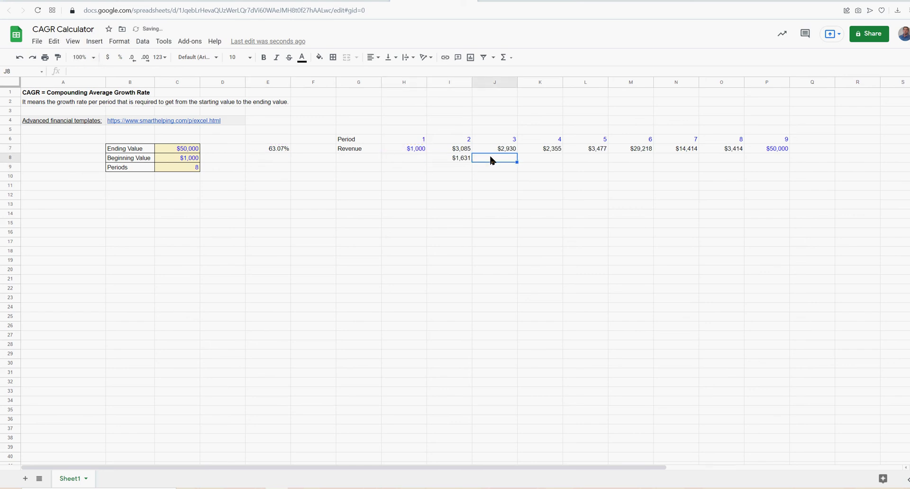
text(=)
click(459, 160)
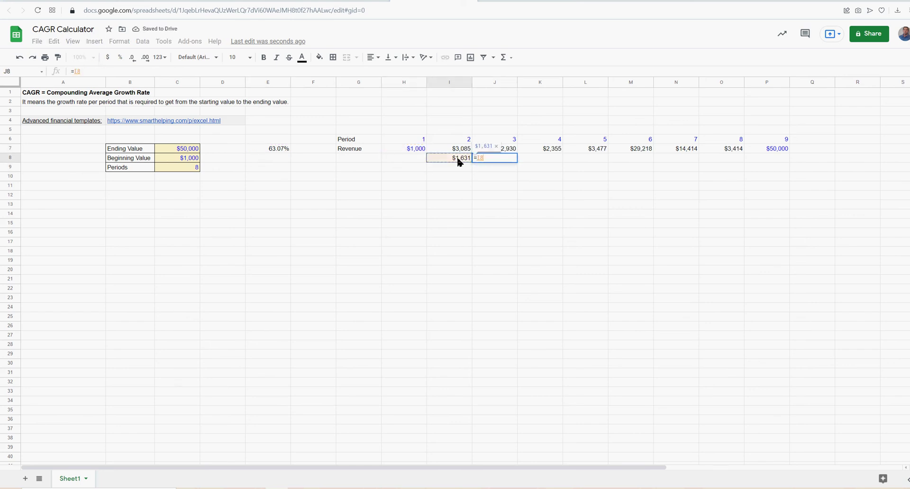
text(*)
click(273, 151)
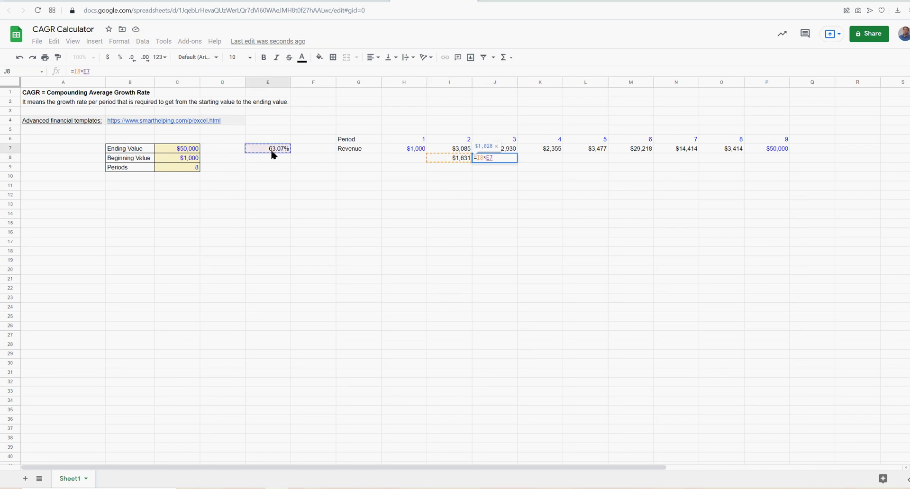
text(+)
click(459, 157)
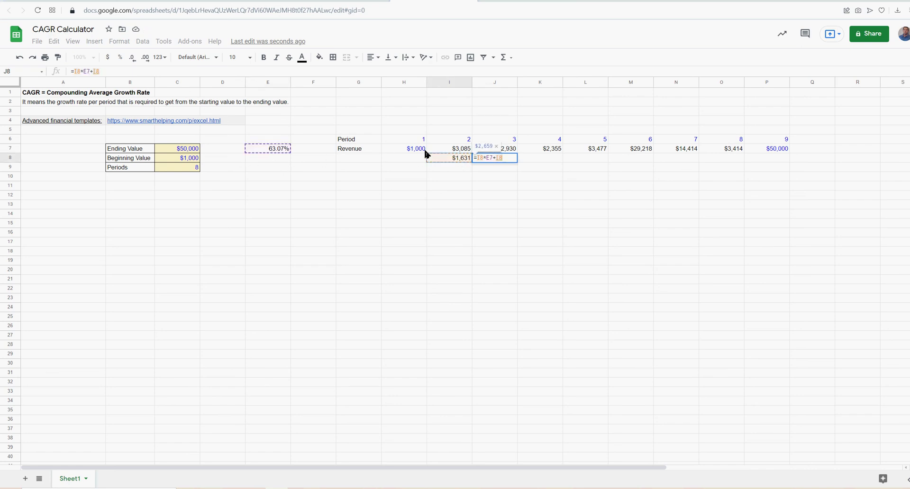
click(83, 71)
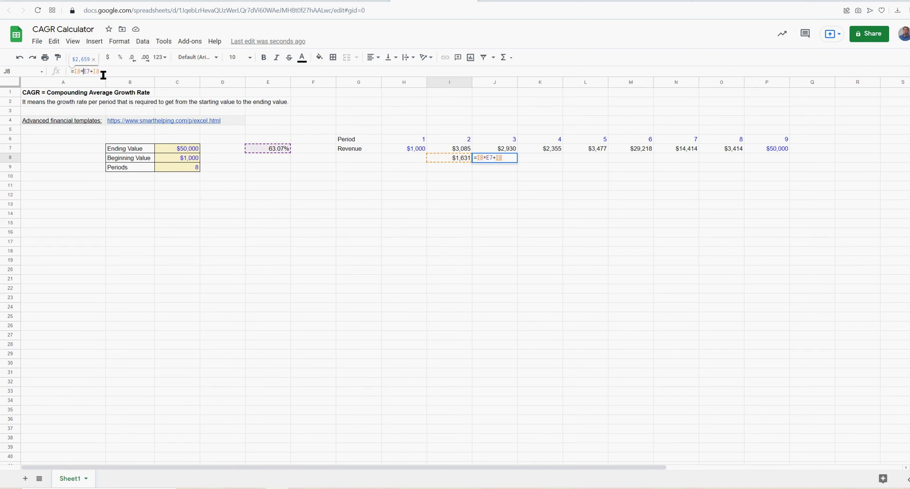
text($)
key(Return)
key(Up)
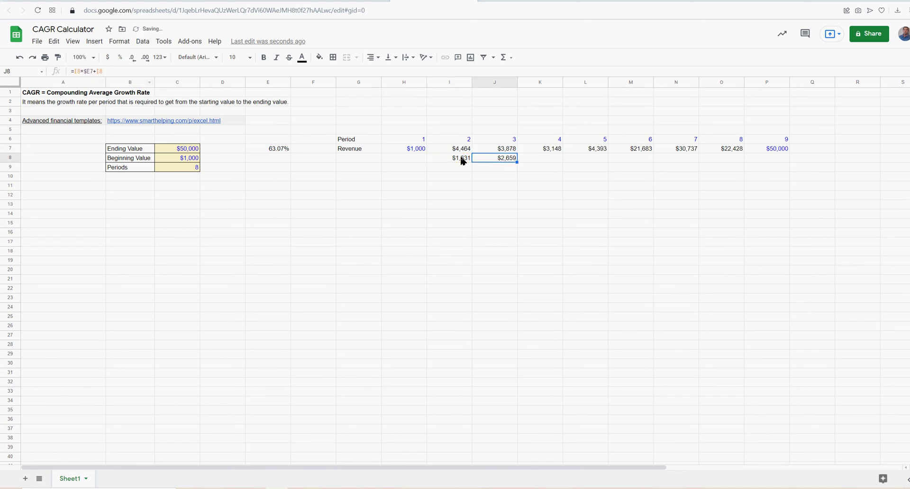
Fill the growth formula from J8 across to P8.
click(462, 160)
click(497, 157)
drag(517, 163, 754, 160)
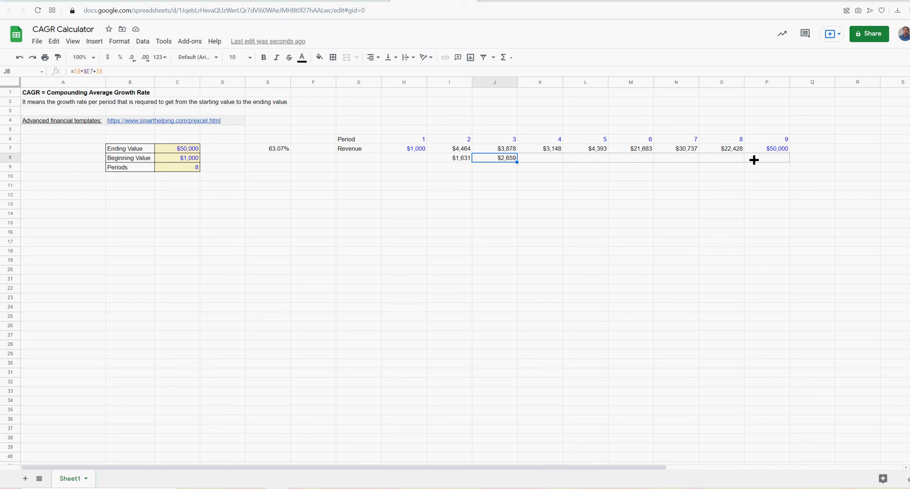
drag(755, 163, 754, 163)
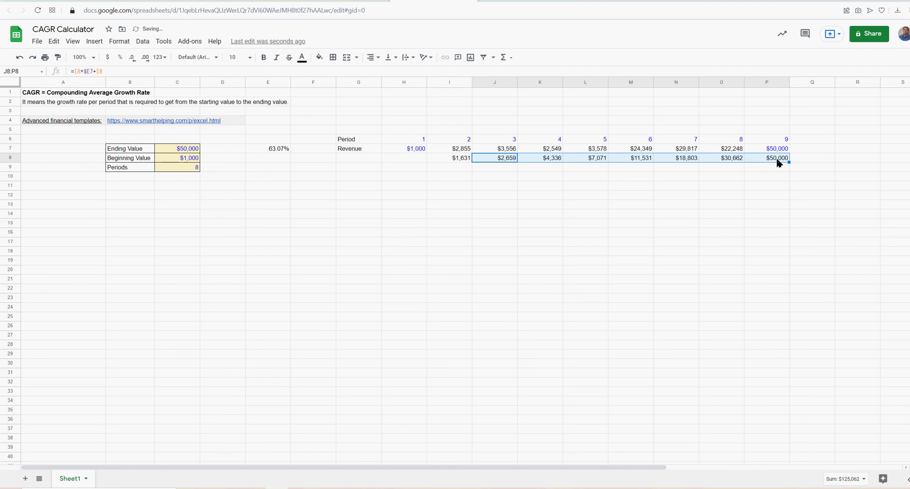
Compare the compounded values in I8:P8 and the period 9 result with the CAGR formula in E7.
click(777, 158)
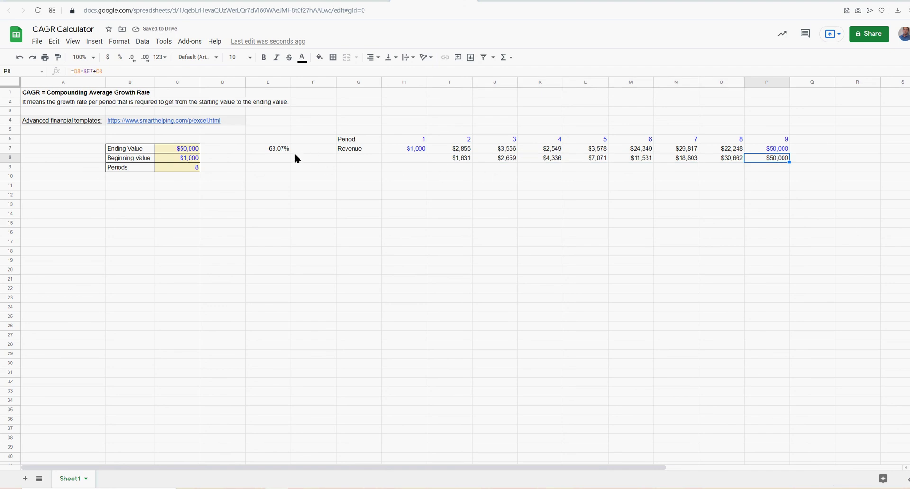
click(276, 152)
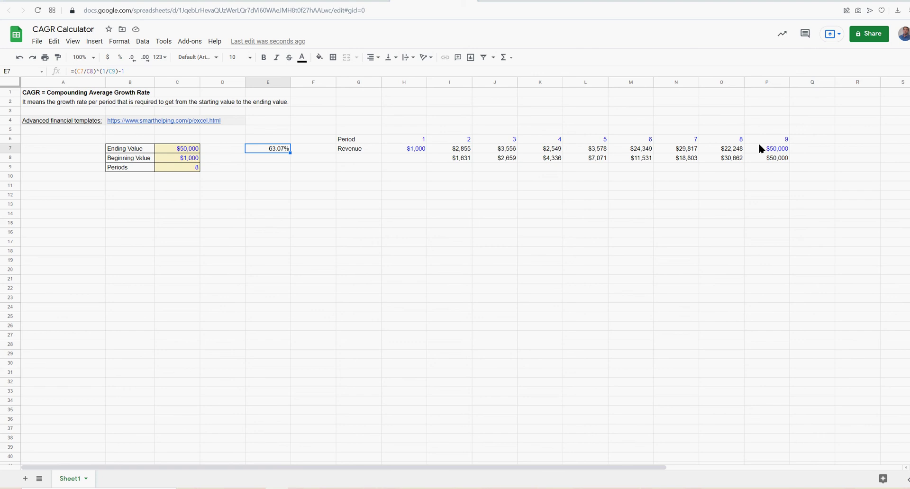
click(768, 158)
drag(455, 159, 757, 155)
drag(454, 161, 761, 156)
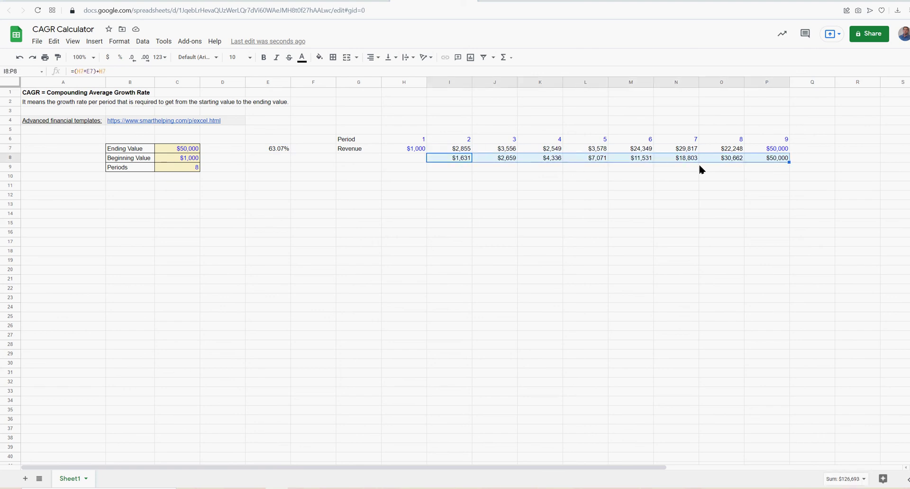
Make the CAGR result in E7 bold and give it a thick outer border.
click(274, 149)
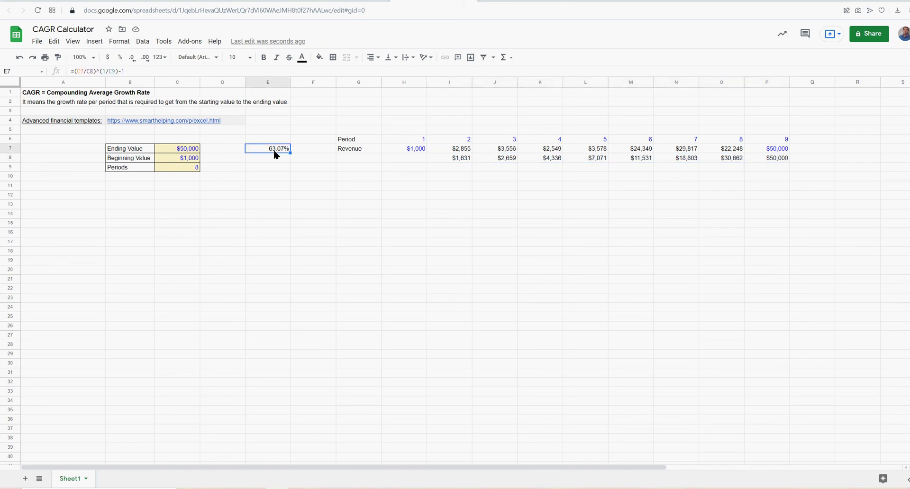
click(264, 58)
click(332, 57)
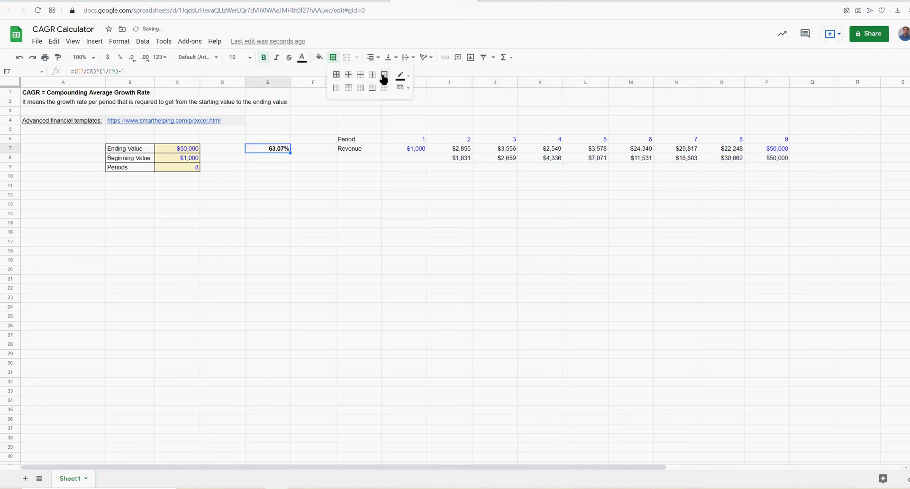
click(403, 87)
click(425, 125)
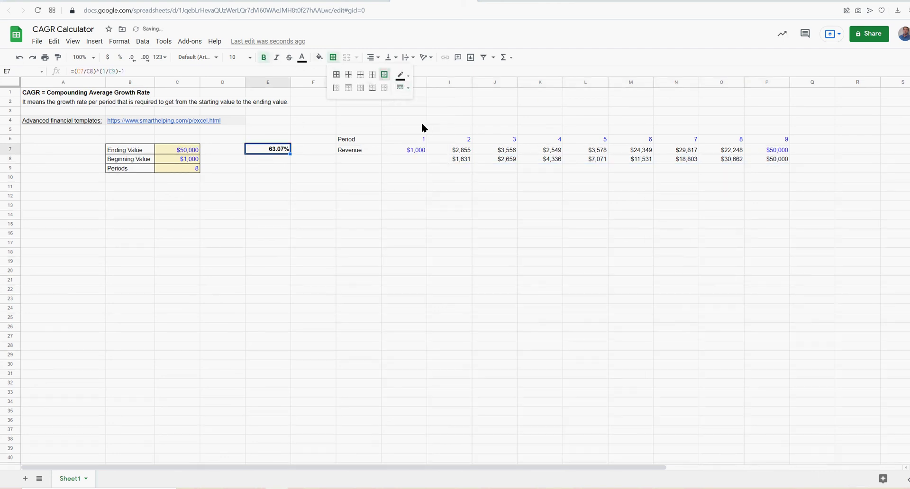
click(313, 205)
Review the CAGR formula in E7 alongside its ending and beginning values, and the compounded results in I8:L8.
click(277, 152)
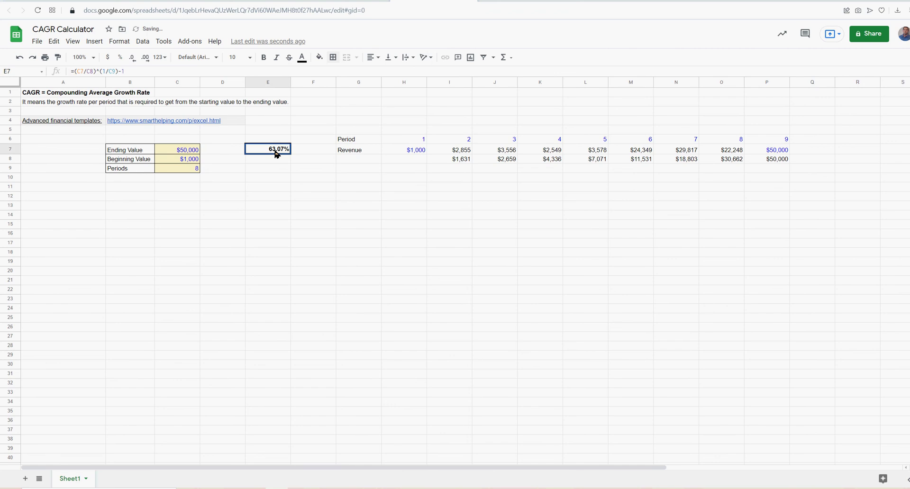
click(189, 150)
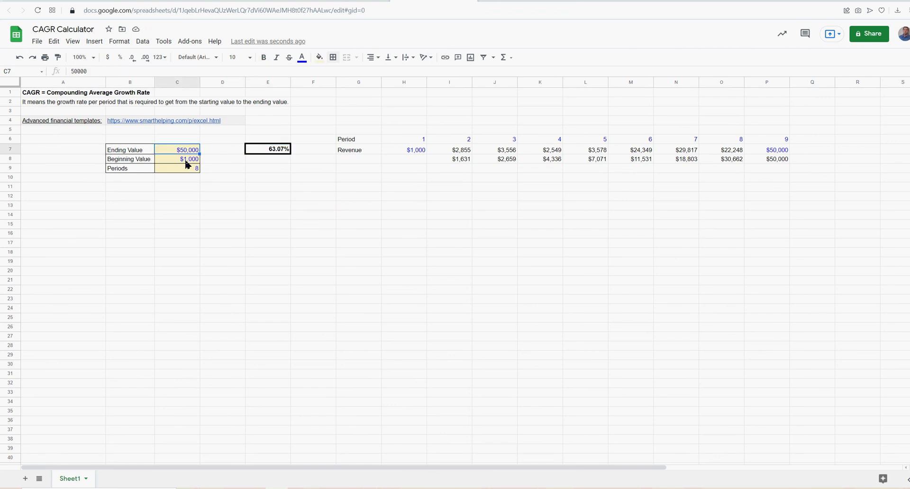
click(186, 163)
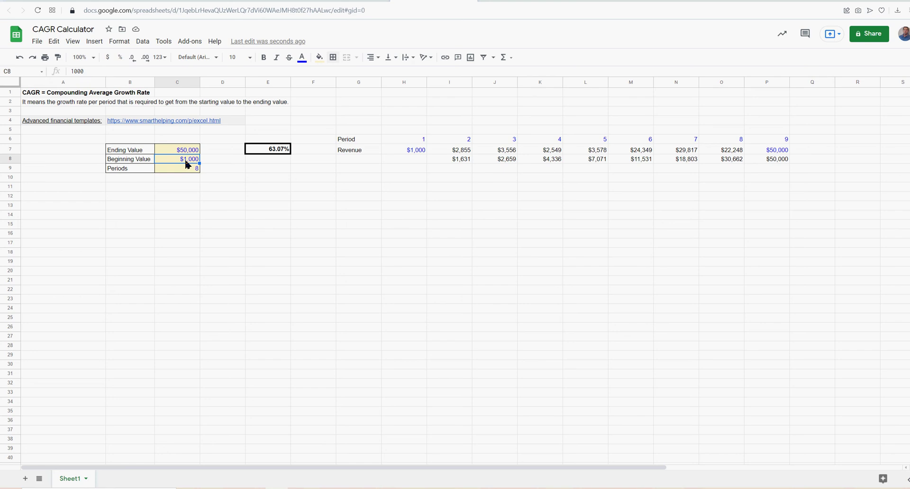
click(275, 150)
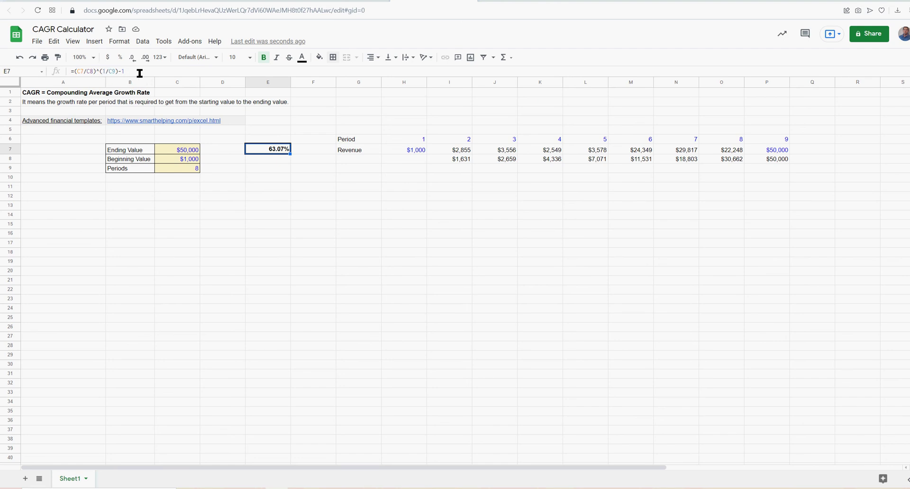
click(419, 245)
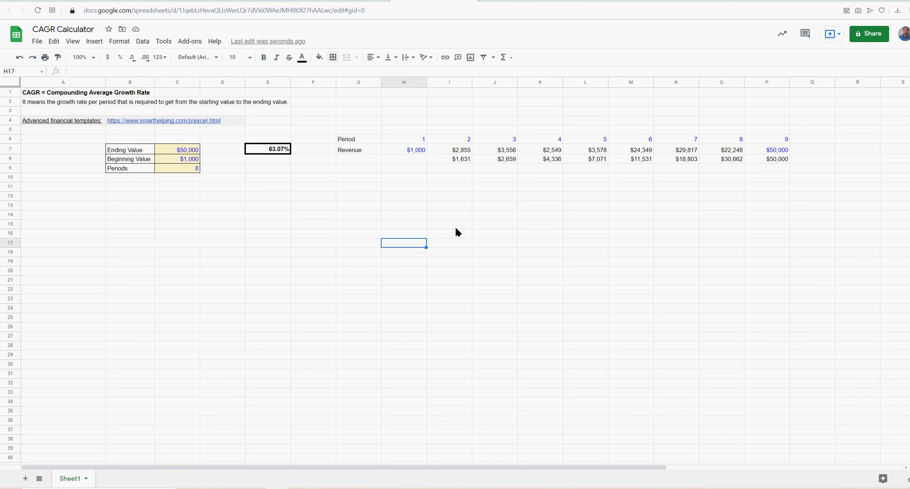
click(493, 240)
drag(535, 243, 536, 254)
click(457, 159)
click(507, 162)
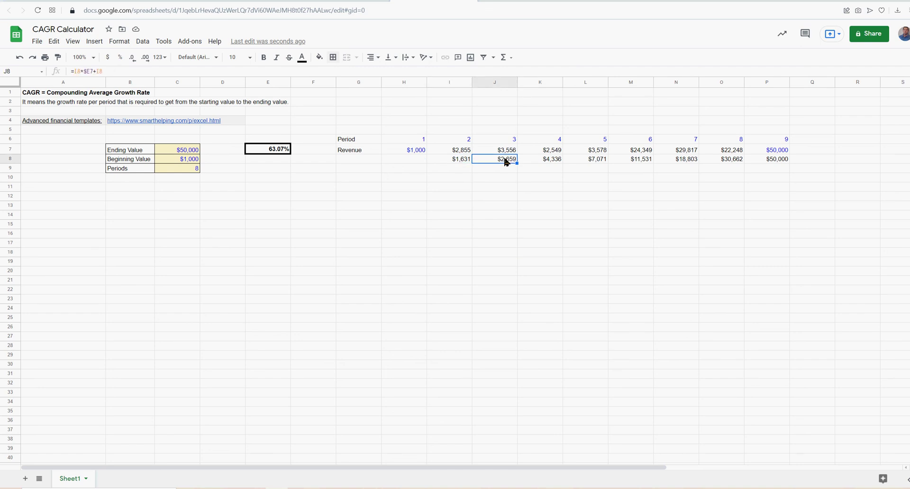
click(547, 161)
click(589, 161)
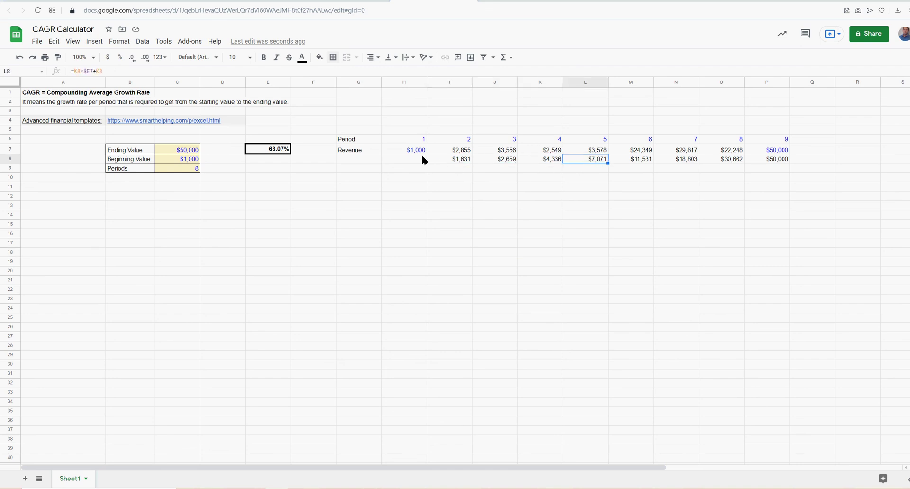
Hide the sheet's gridlines.
click(74, 42)
click(92, 79)
click(321, 243)
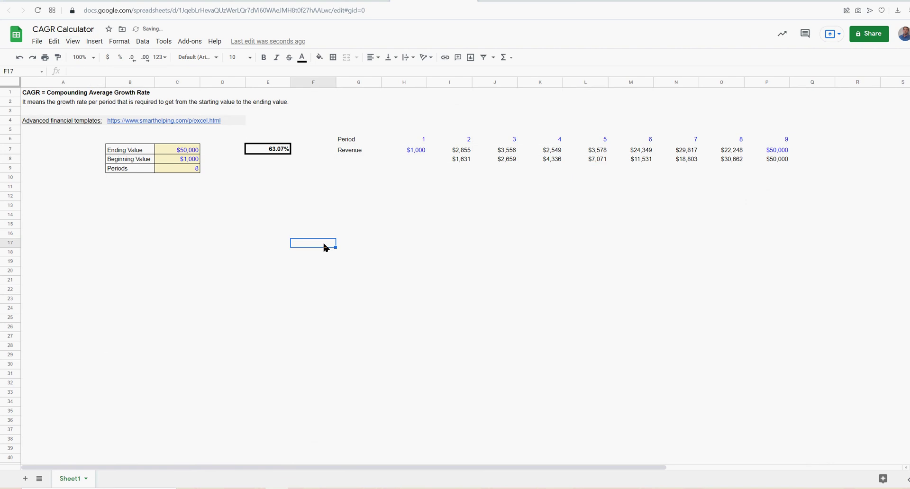
Examine the CAGR formula in E7 together with the ending value, beginning value and periods inputs in C7:C9.
click(274, 152)
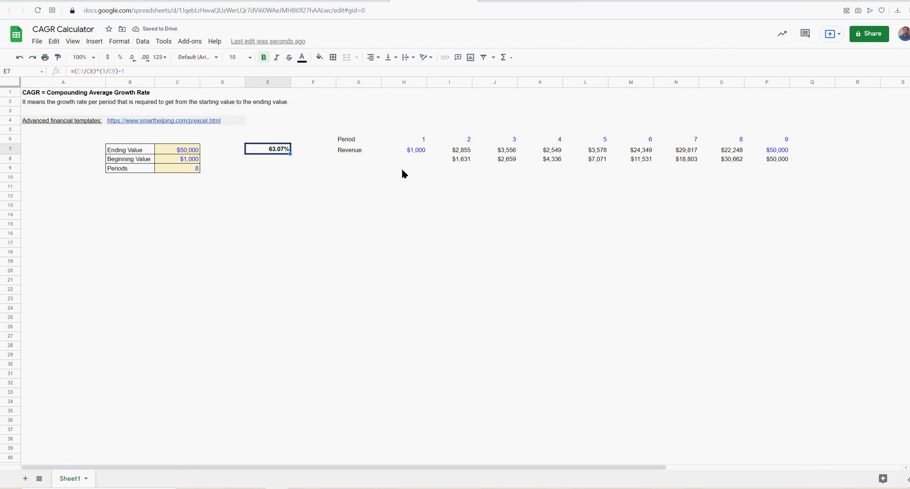
key(Down)
key(Down)
key(Left)
key(Left)
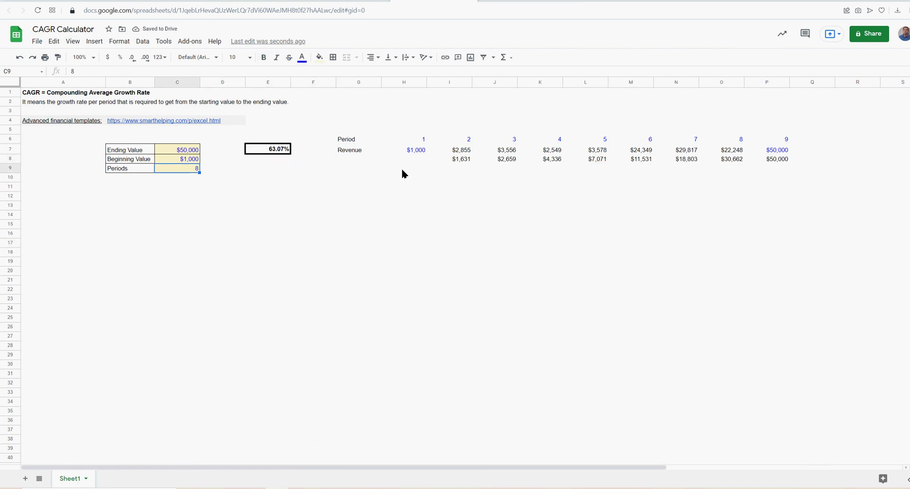
key(Up)
key(Up)
key(shift+Up)
key(shift+Down)
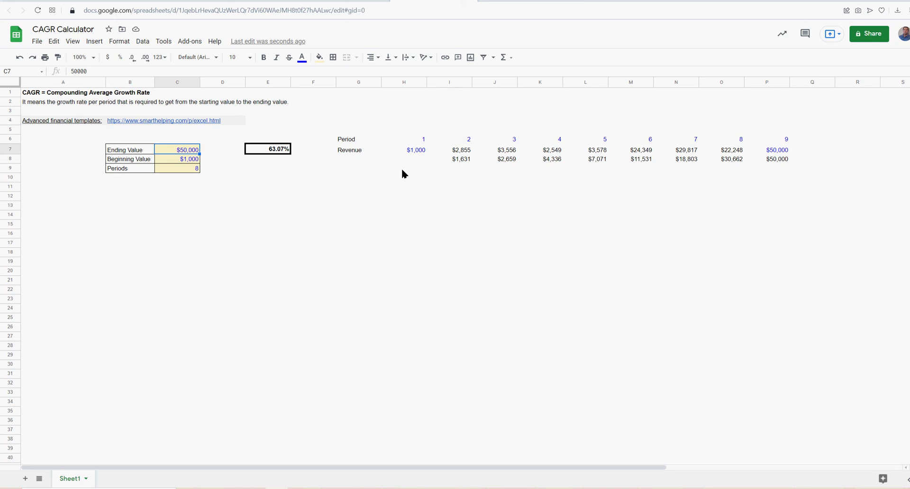
key(Down)
key(Down)
key(Right)
key(Right)
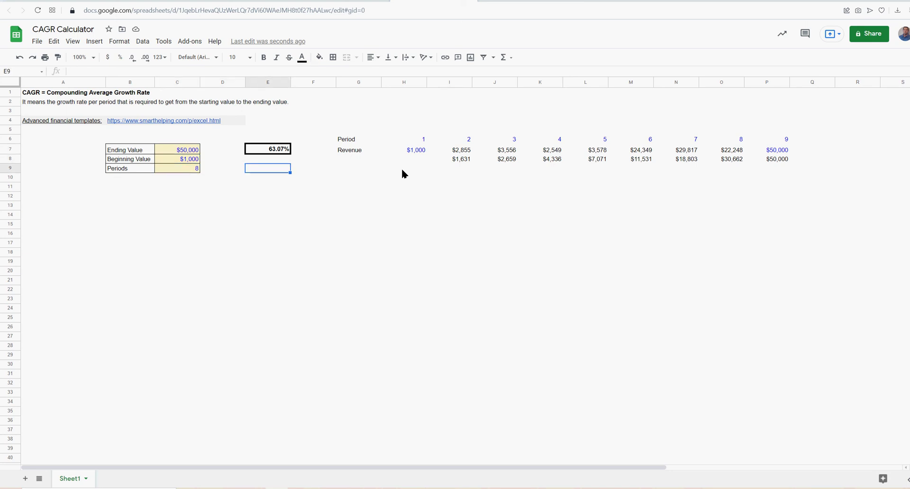
key(Up)
key(Up)
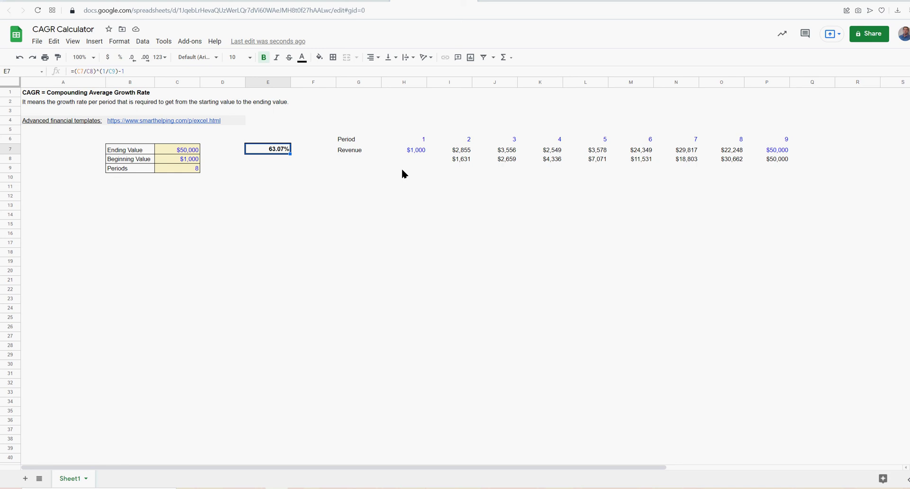
Add a colon to the end of the Ending Value, Beginning Value and Periods labels in B7:B9.
double_click(149, 150)
key(Return)
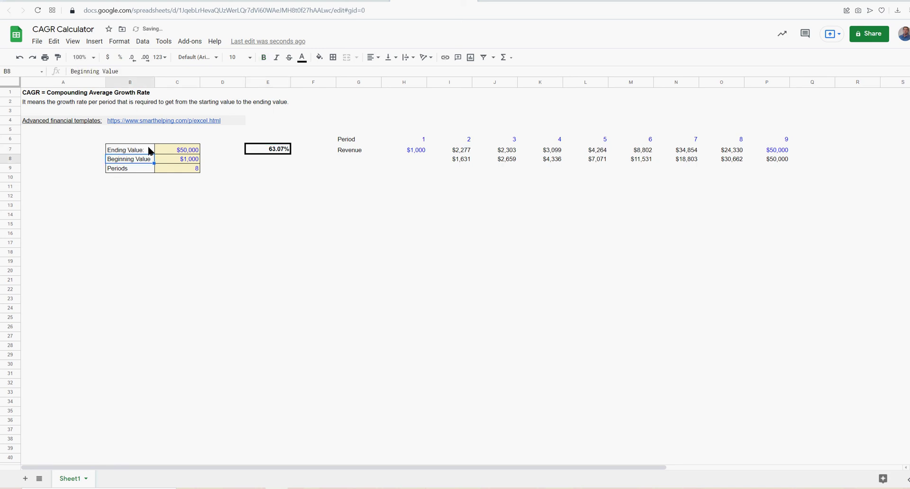
click(420, 150)
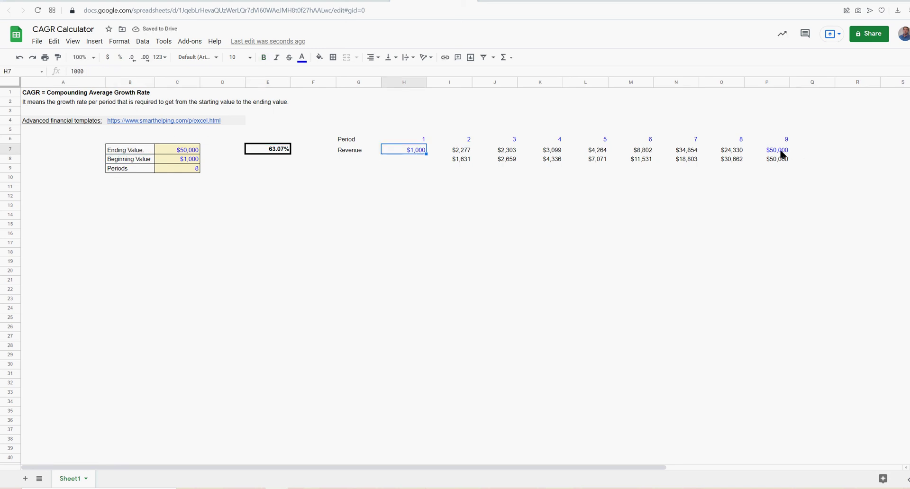
click(778, 160)
click(412, 149)
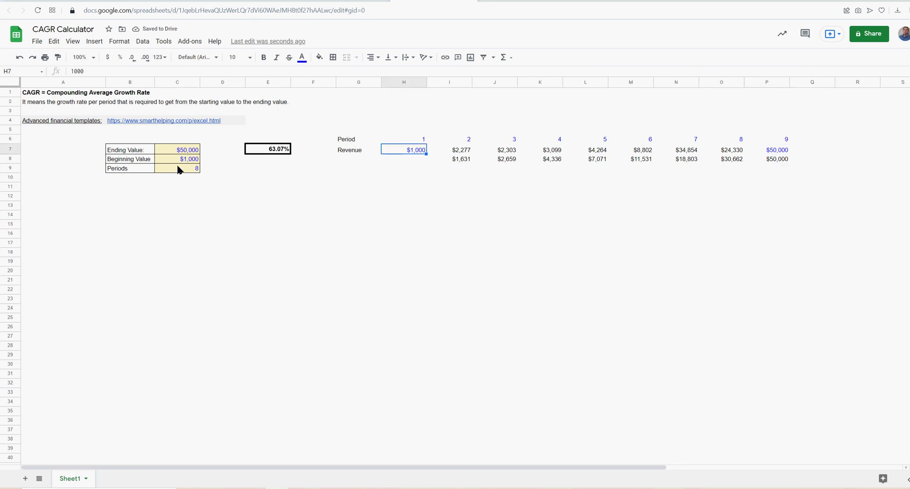
click(139, 161)
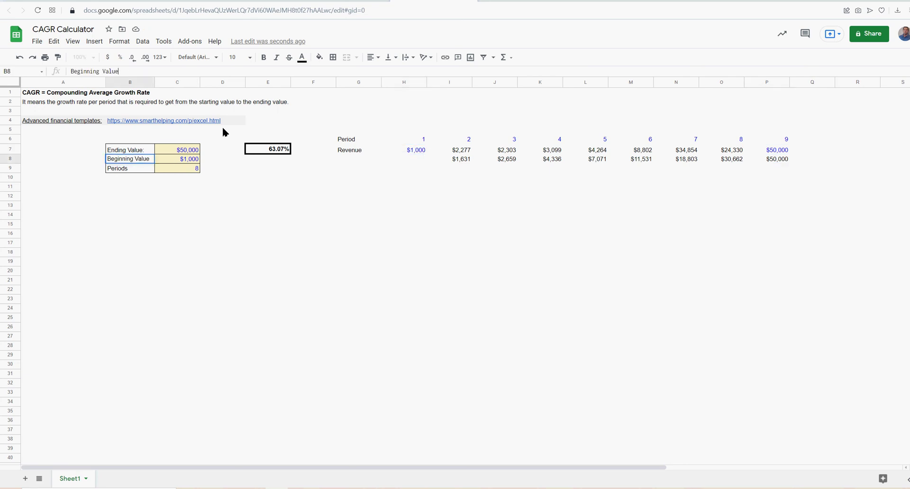
text(:)
key(Return)
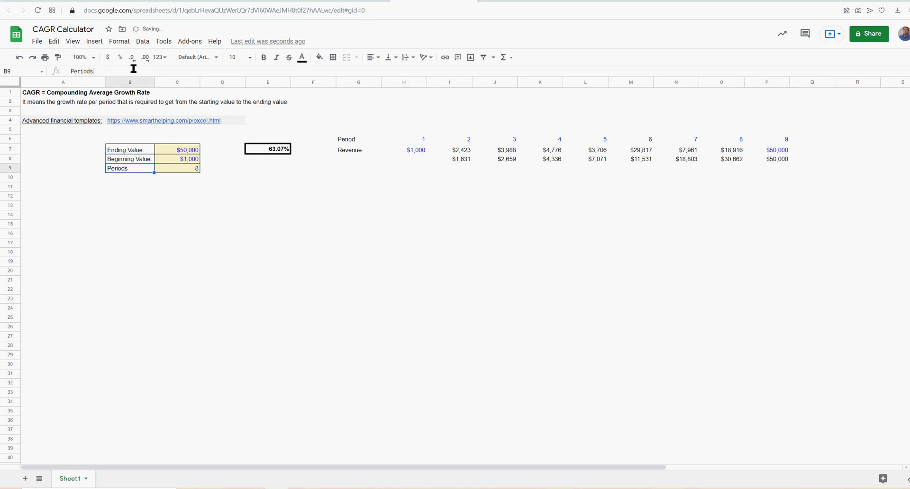
key(Return)
text(:)
key(Return)
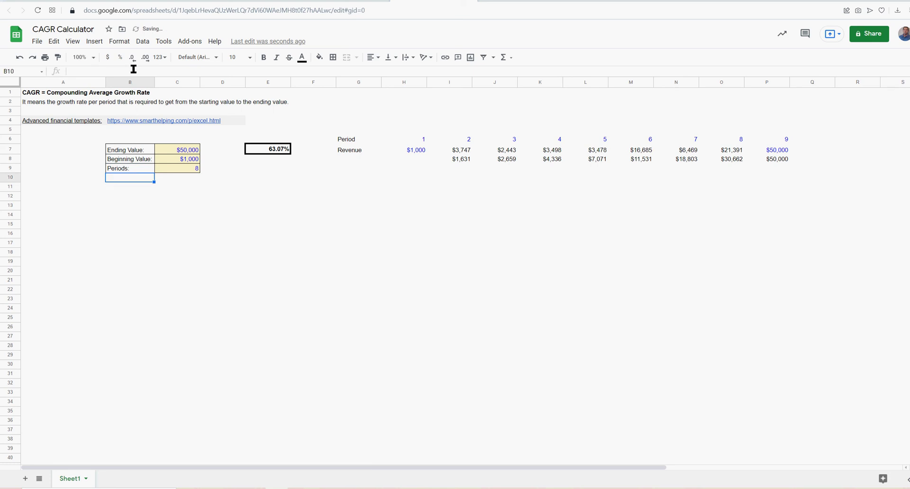
click(403, 222)
click(541, 232)
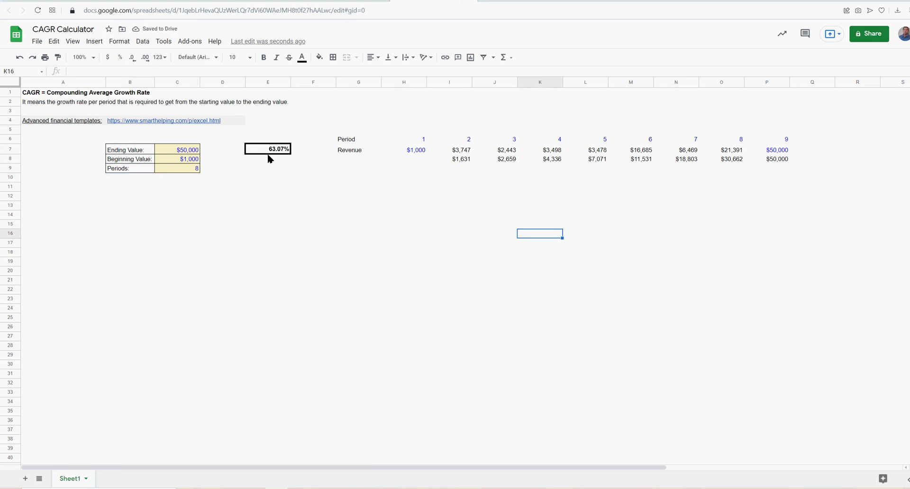
click(270, 149)
click(448, 225)
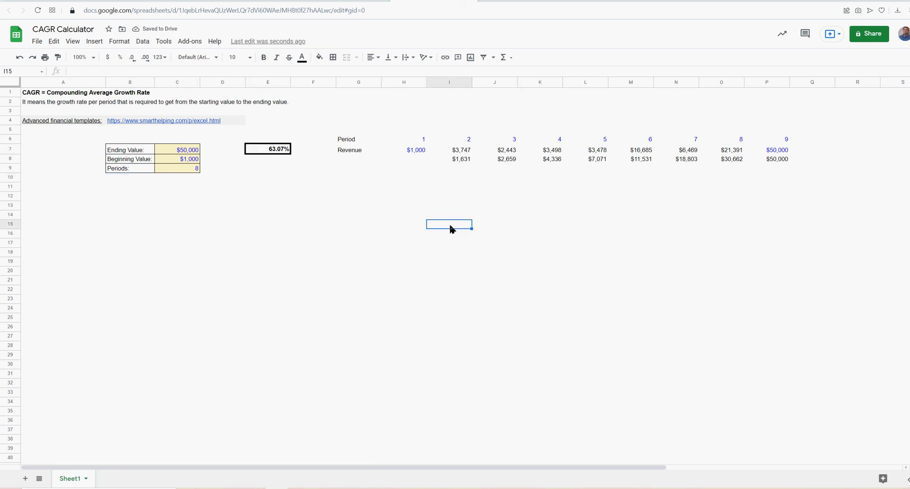
click(586, 234)
click(447, 280)
click(588, 261)
click(540, 299)
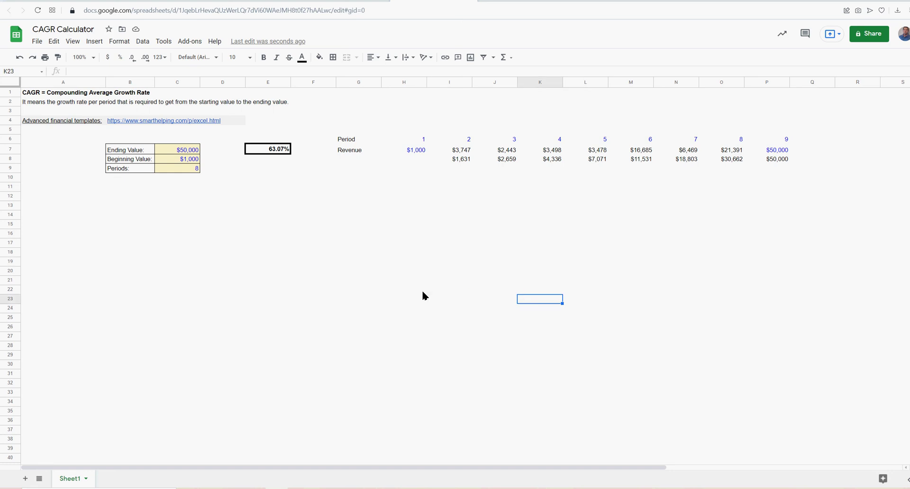
click(422, 293)
Check the CAGR formula in E7 and how each growth formula across I8:P8 compounds the previous period at that rate.
click(282, 150)
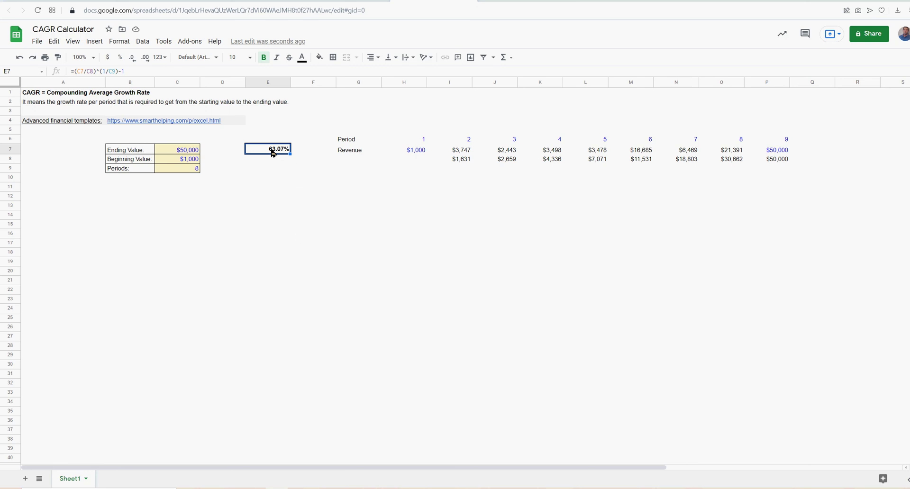
click(443, 271)
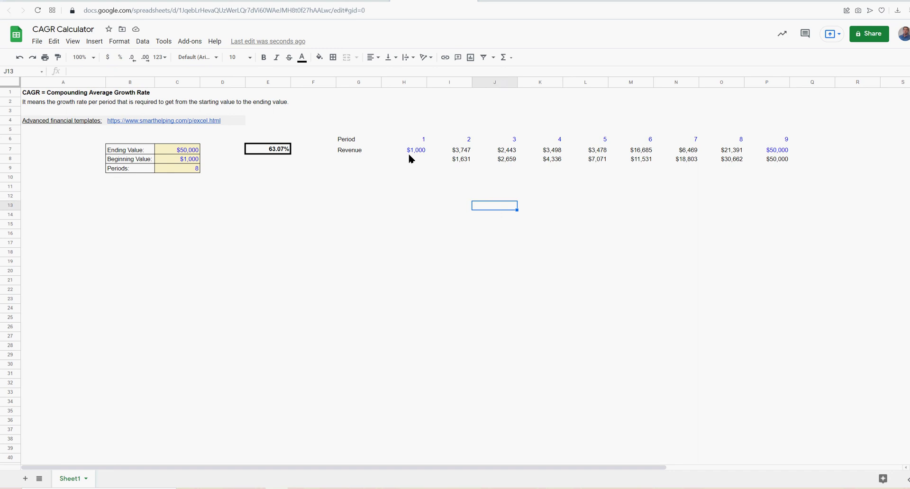
click(513, 171)
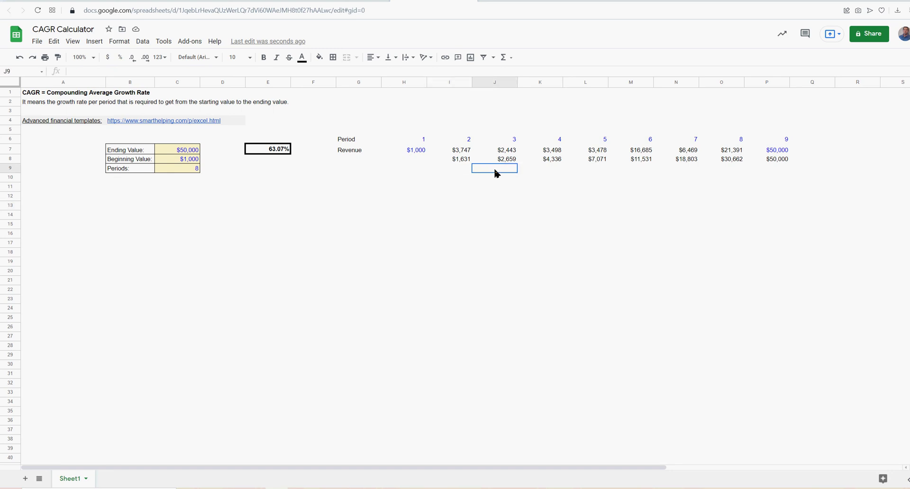
click(593, 178)
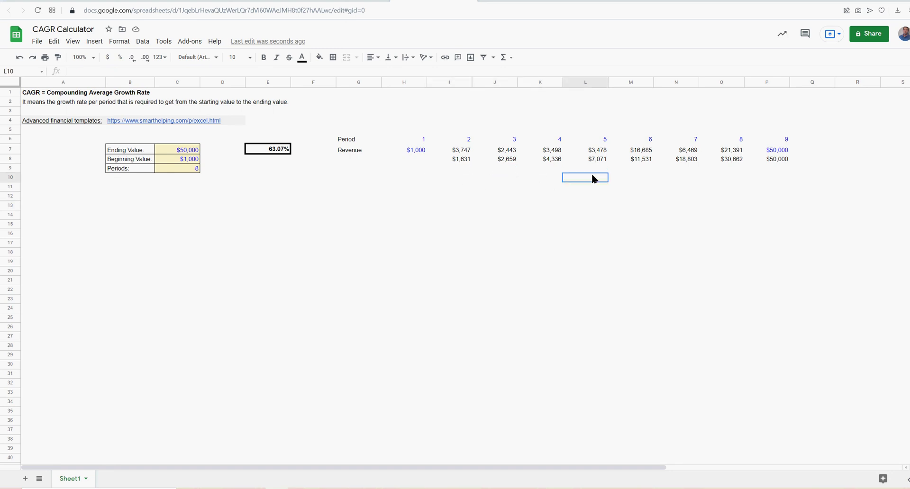
click(460, 159)
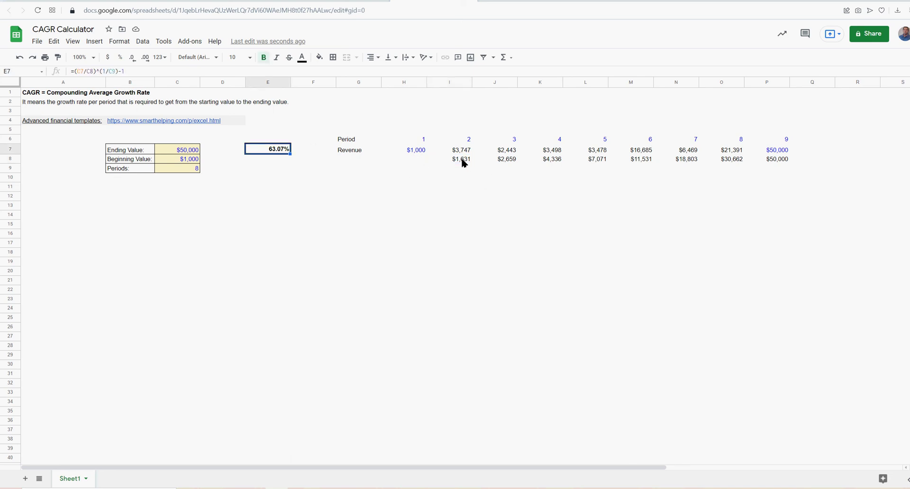
click(462, 161)
click(504, 160)
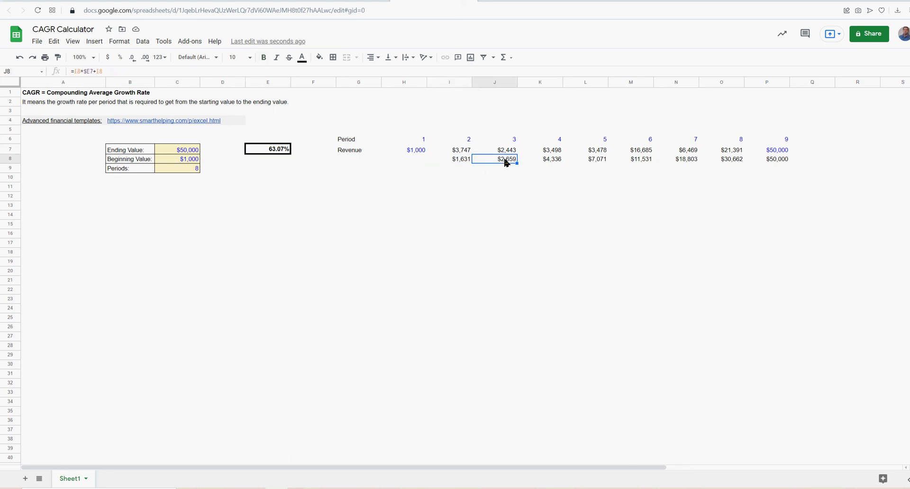
click(549, 159)
click(597, 159)
click(636, 162)
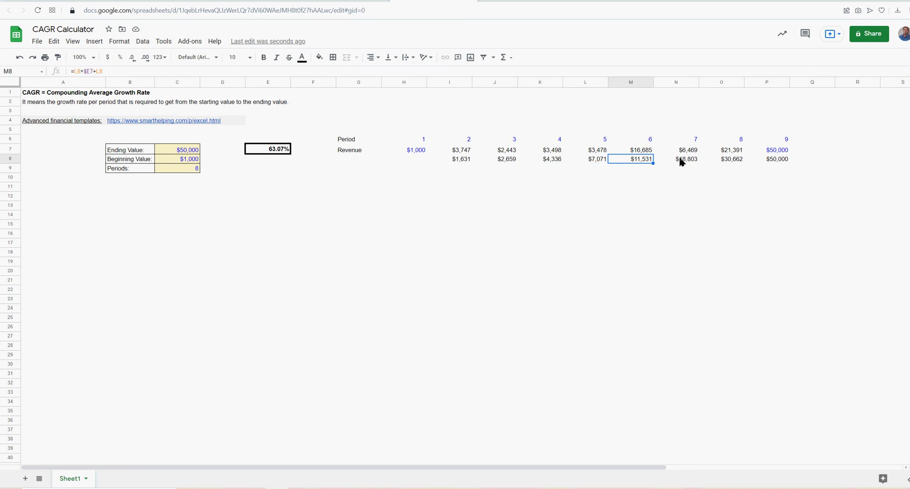
click(682, 160)
click(725, 160)
click(763, 160)
click(177, 271)
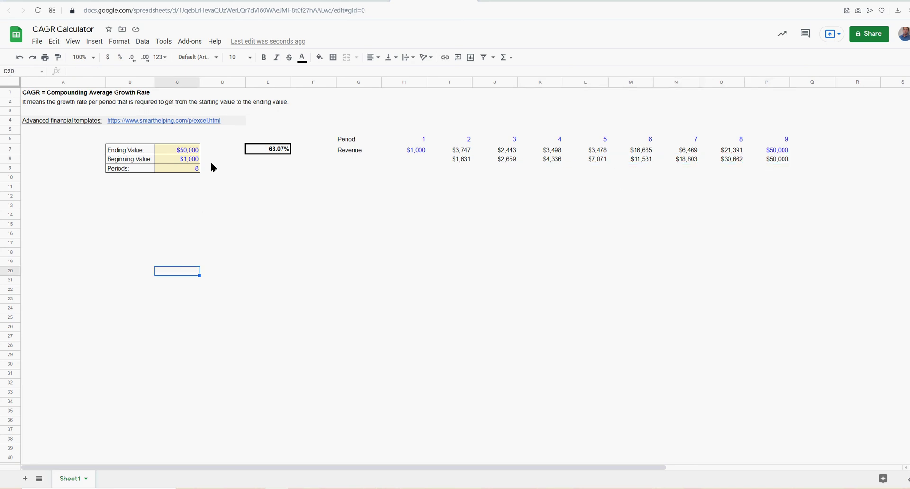
Set the ending value in C7 to 1100 and check the CAGR in E7 and the compounded row.
click(188, 150)
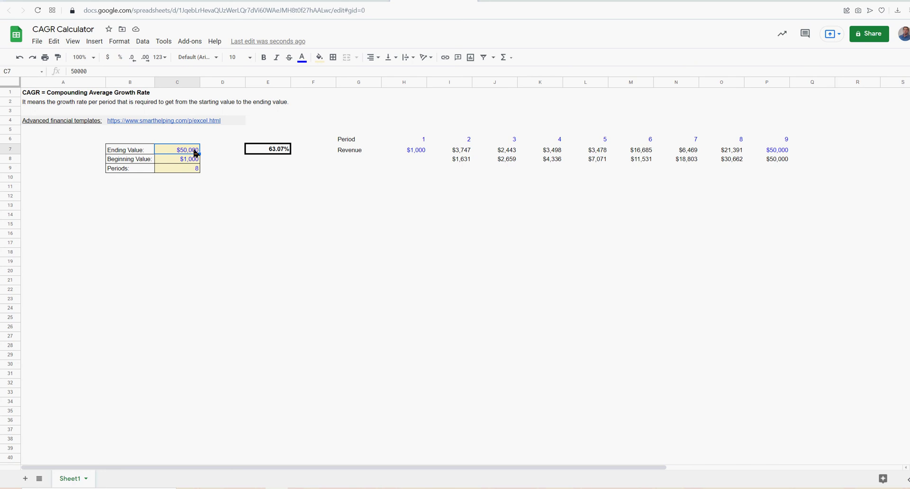
text(1100)
key(Return)
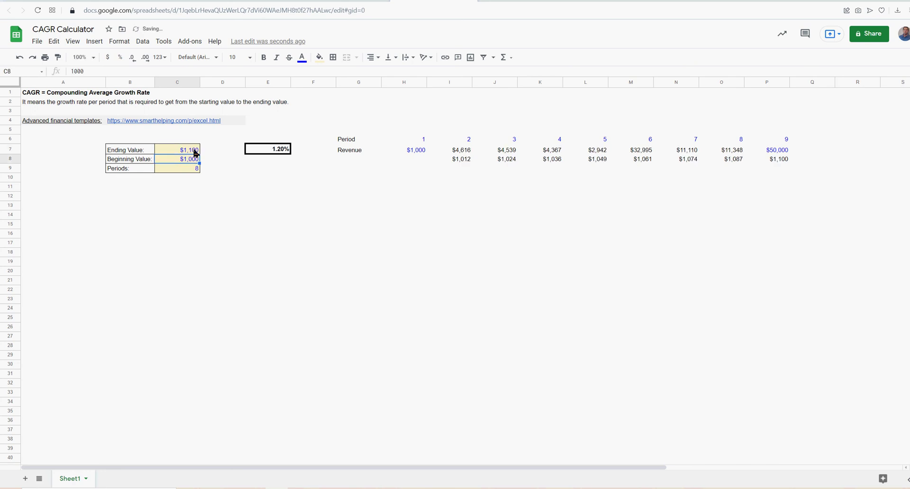
click(280, 149)
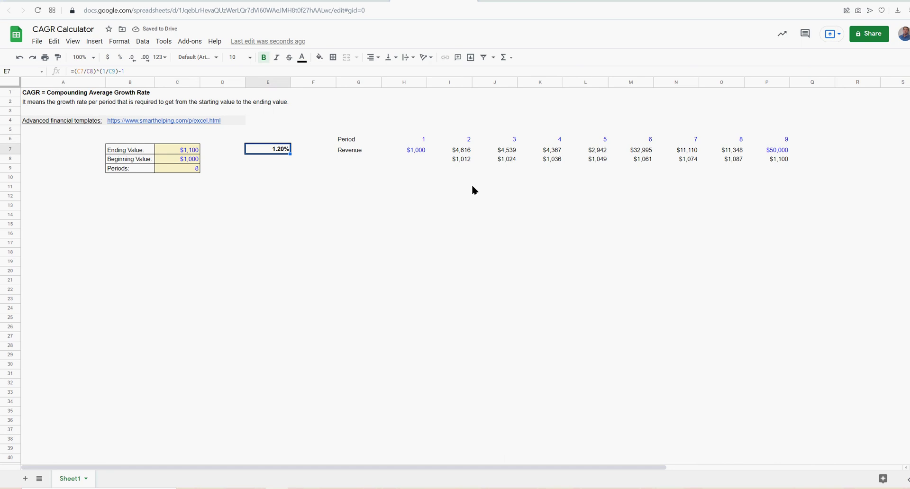
click(468, 169)
click(493, 170)
Set the ending value in C7 to 50,000.
click(190, 150)
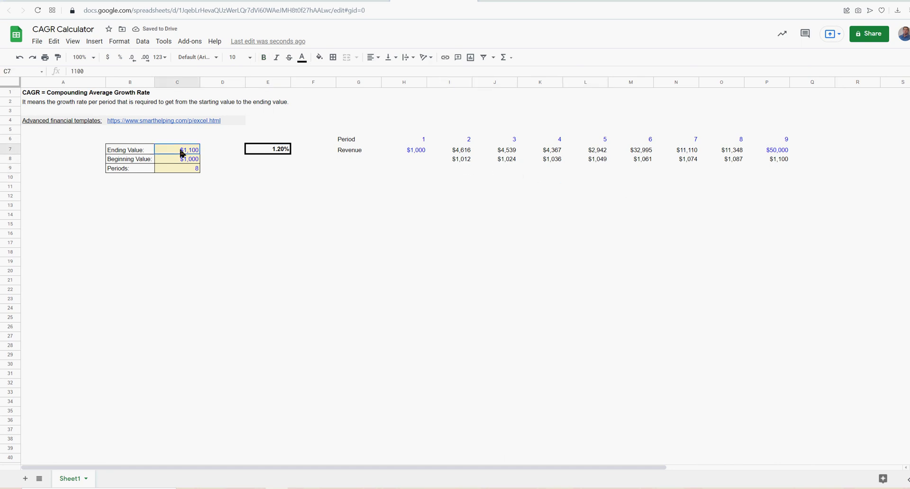
text(50,000)
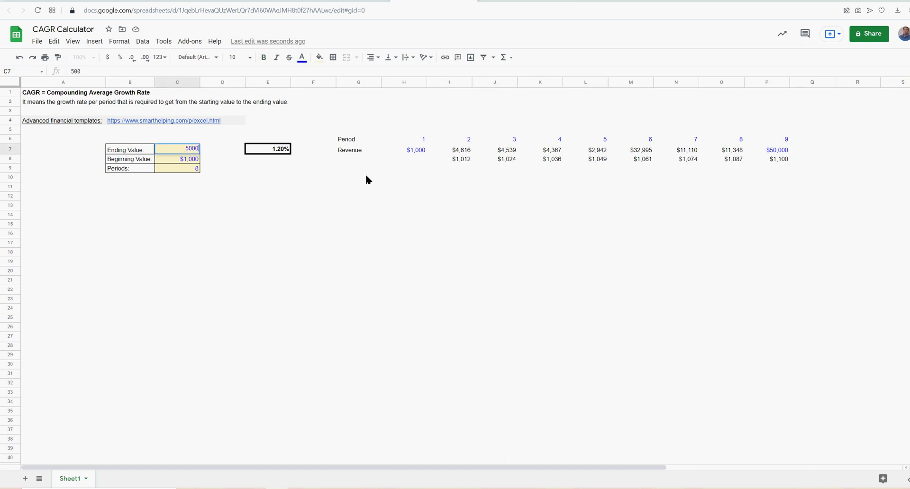
key(Return)
click(341, 203)
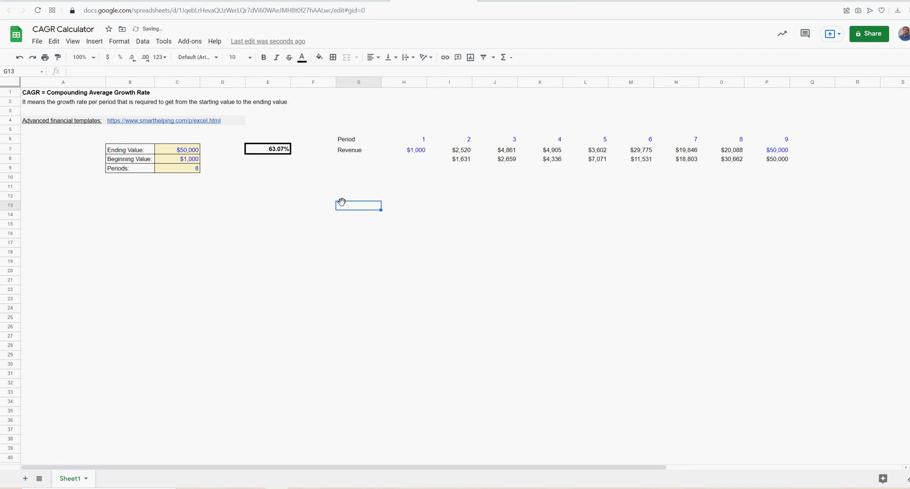
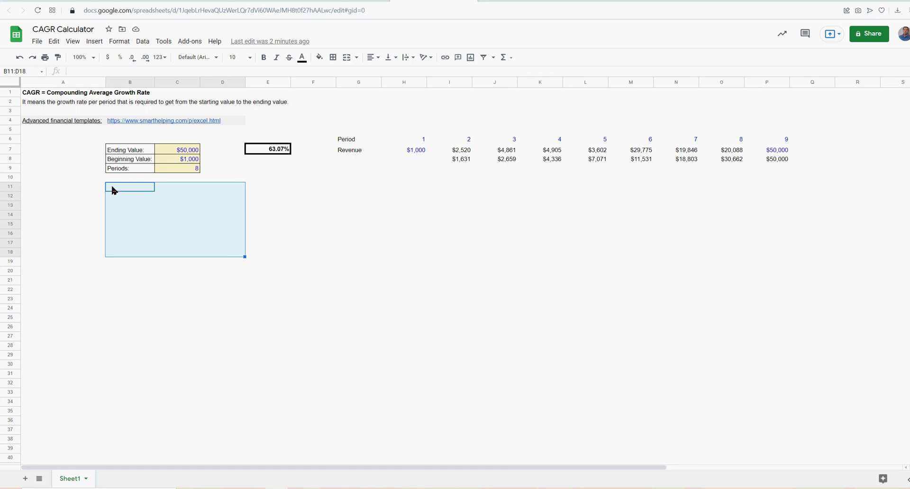
Review the finished calculator: the labels in B7:B9, the inputs in C7:C9, the CAGR result in E7 and the title in A1.
drag(112, 187, 142, 191)
drag(131, 155, 128, 171)
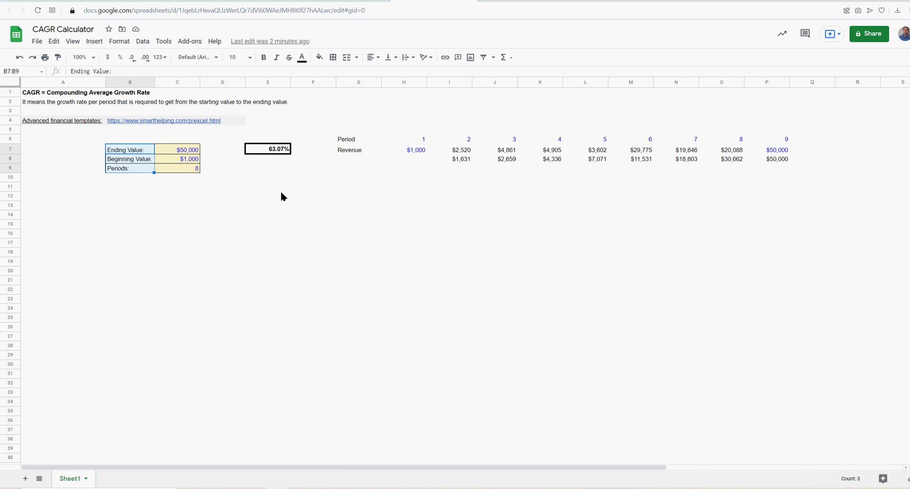
click(276, 150)
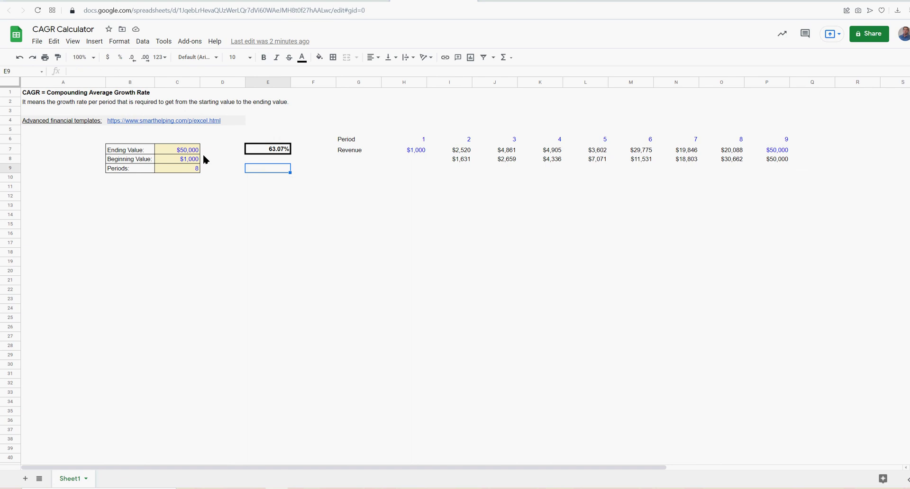
drag(194, 151, 187, 170)
click(187, 149)
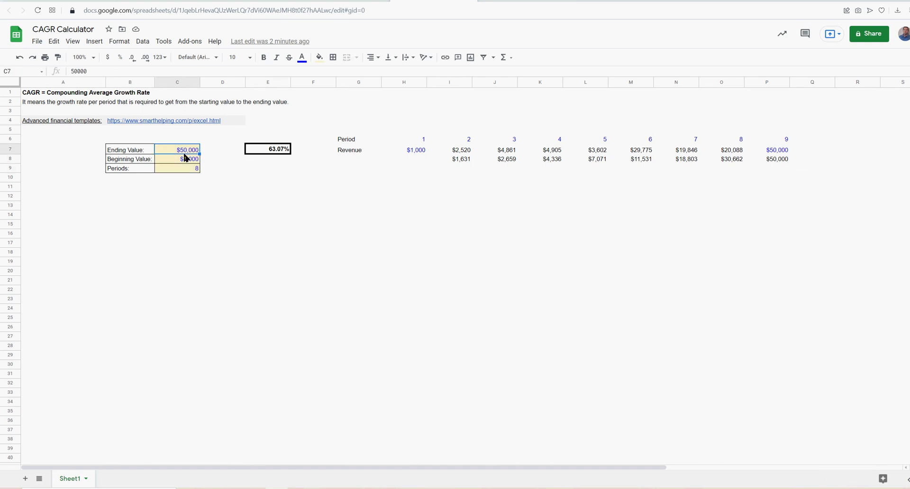
click(38, 95)
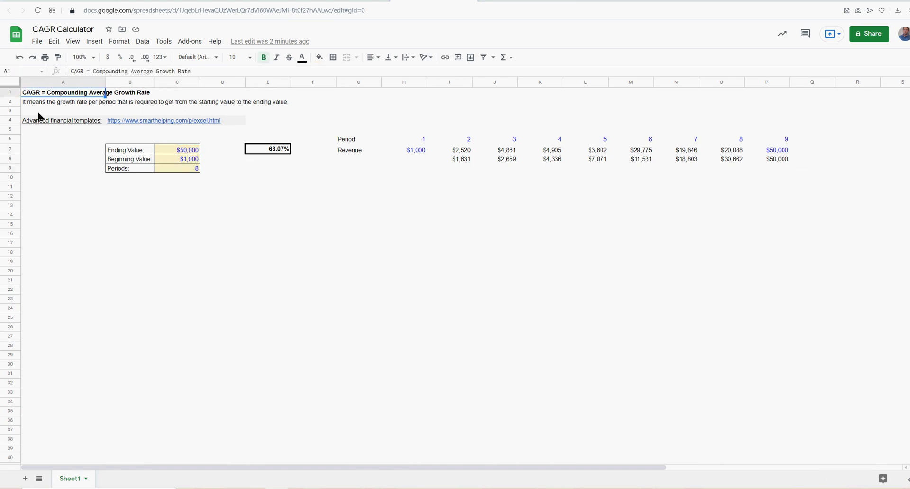
click(184, 153)
drag(184, 153, 167, 169)
click(276, 151)
click(420, 246)
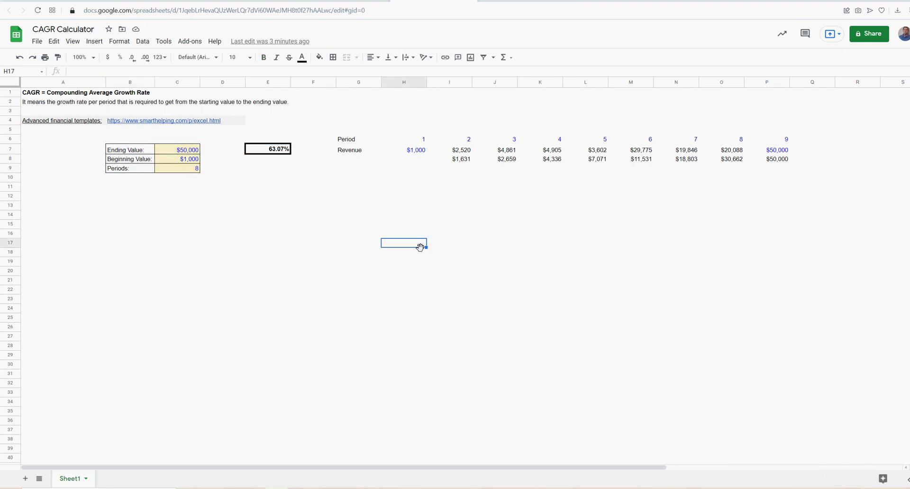